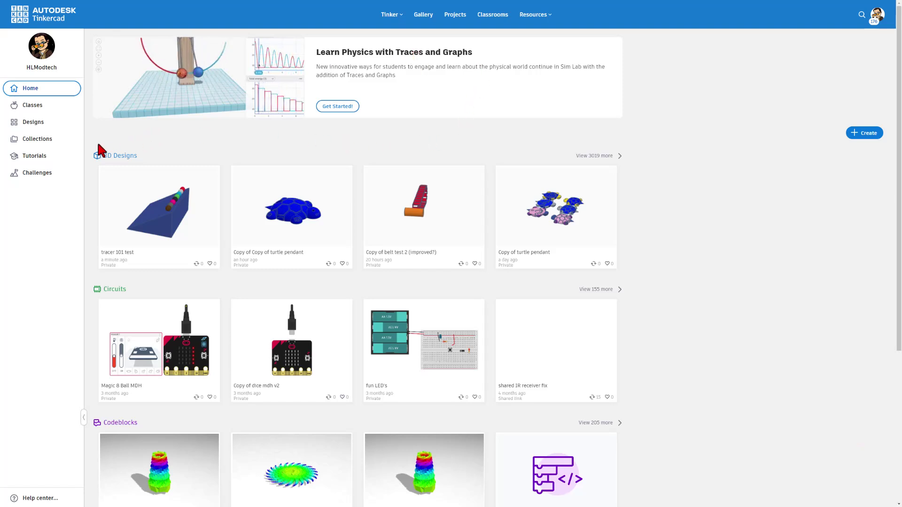
Start a new blank 3D design from the dashboard's Create menu, opening 'Tremendous Blorr-Bojo'.
left_click(865, 133)
left_click(849, 152)
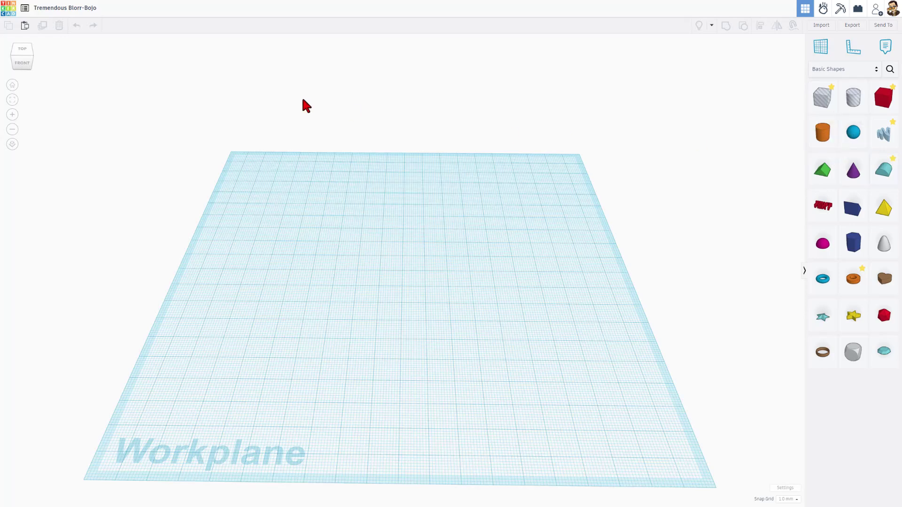
Rename the design to 'tracer 101' and inspect the empty workplane from Front and corner views.
left_click(56, 8)
type("tracer")
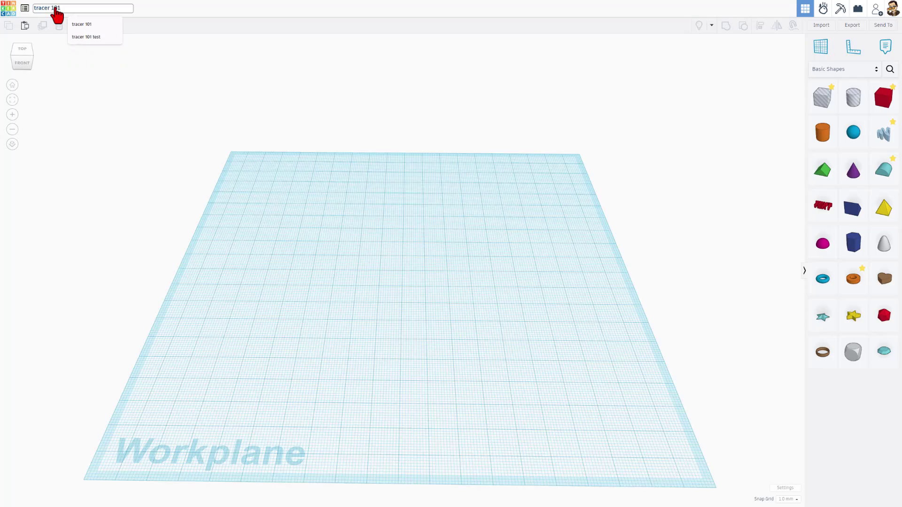
type(" 101")
right_click_drag(388, 323, 402, 347)
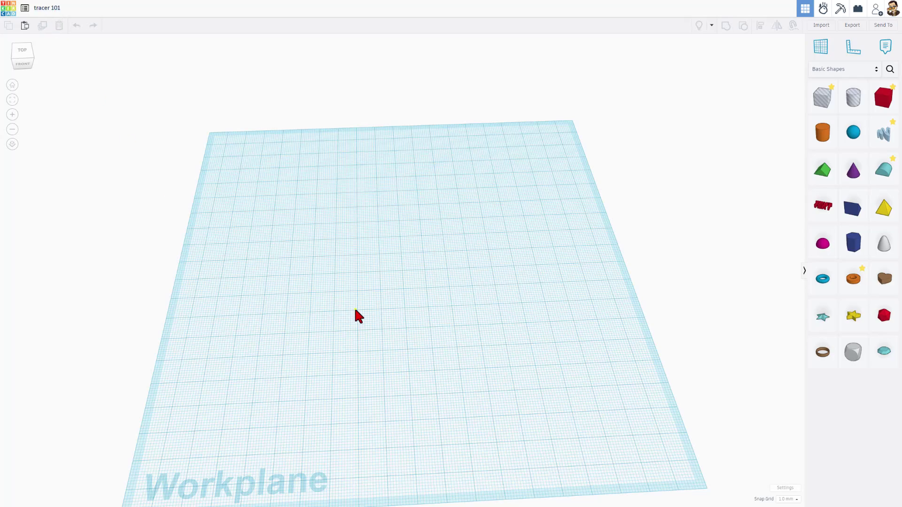
right_click_drag(355, 310, 329, 290)
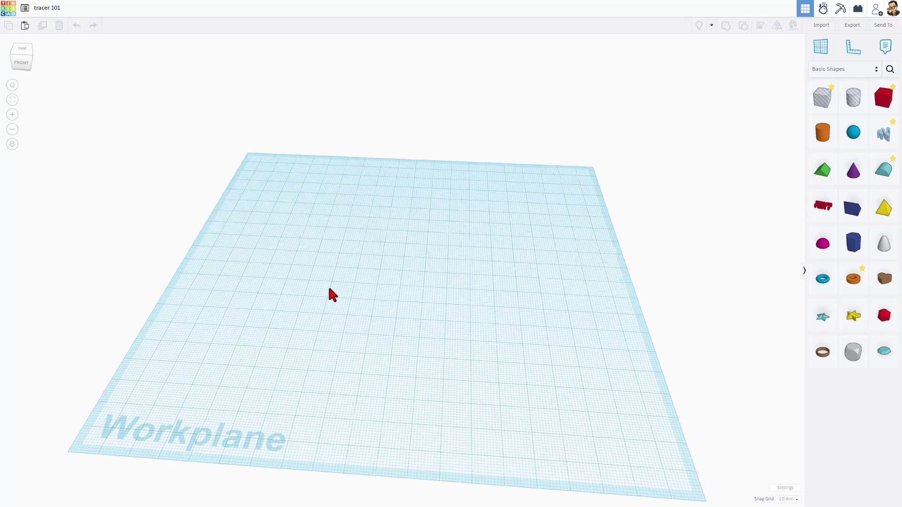
left_click(16, 58)
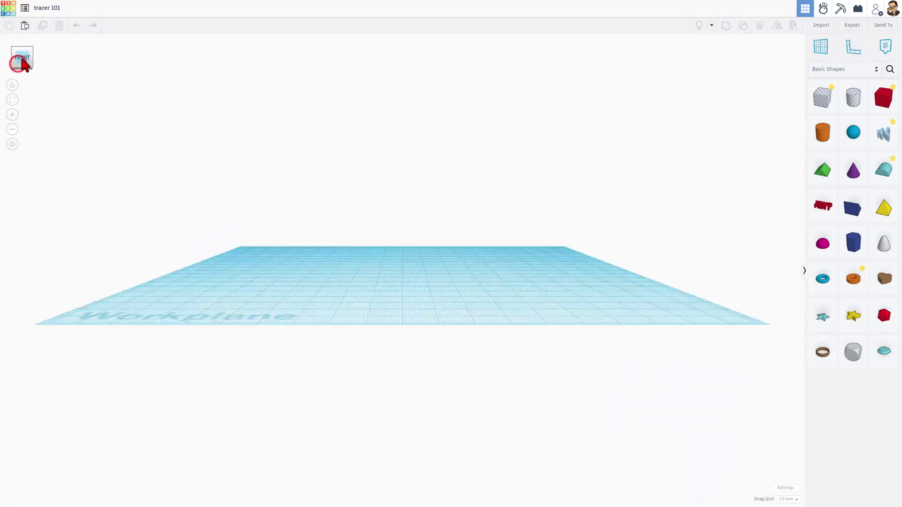
left_click(29, 47)
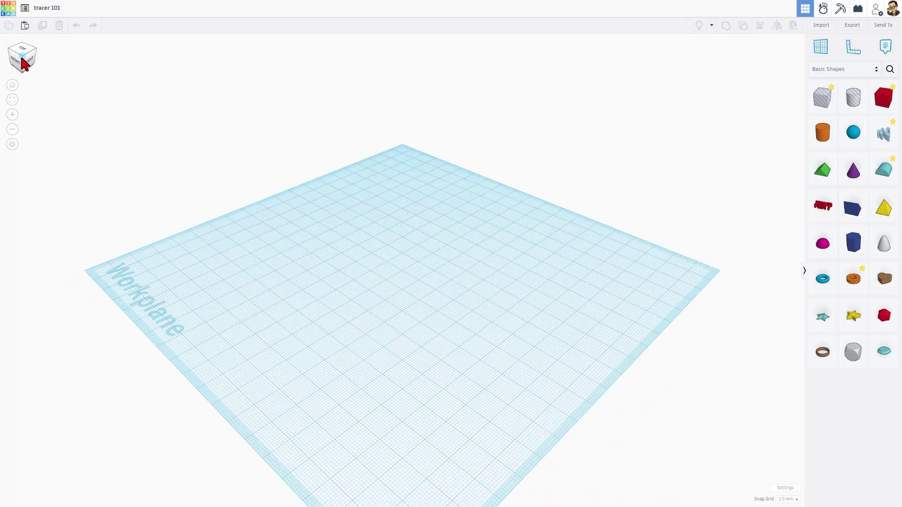
right_click_drag(218, 300, 385, 320)
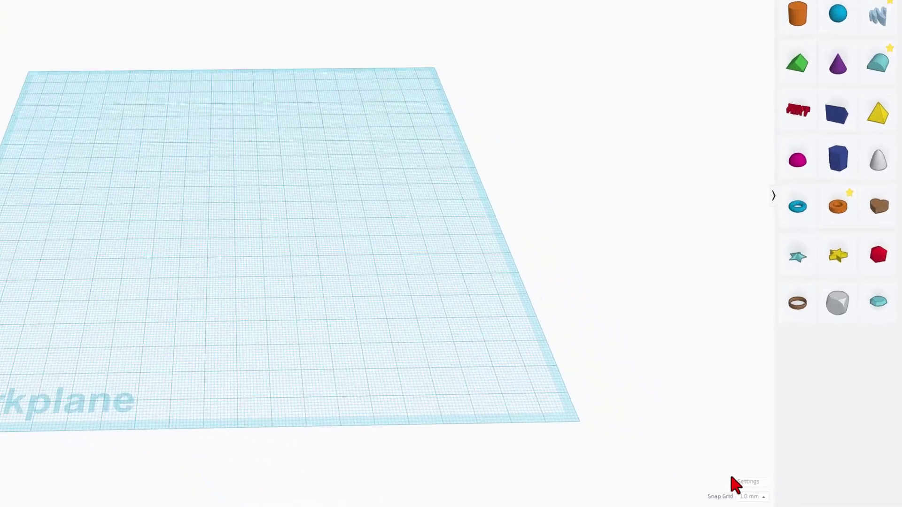
Change the workplane Width and Length from 200.00 to 500.00 mm in Settings.
left_click(785, 488)
left_click(357, 368)
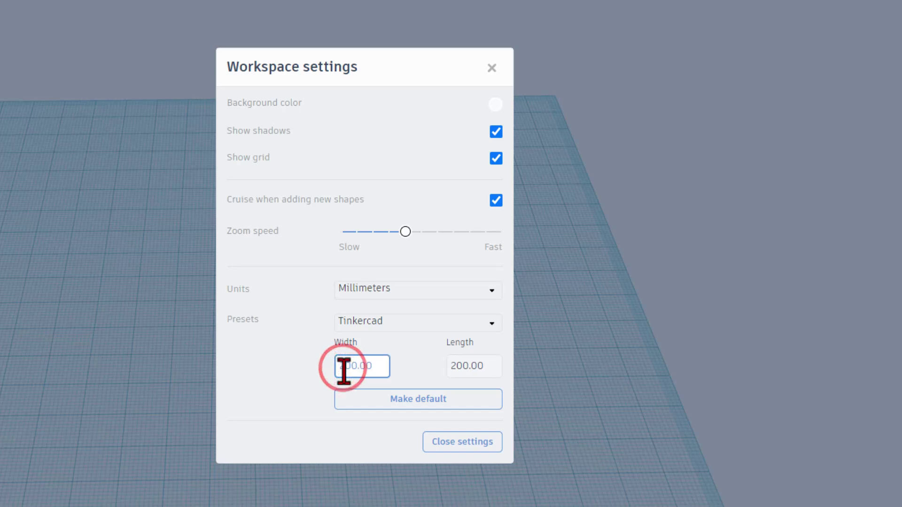
key("BackSpace")
type("5")
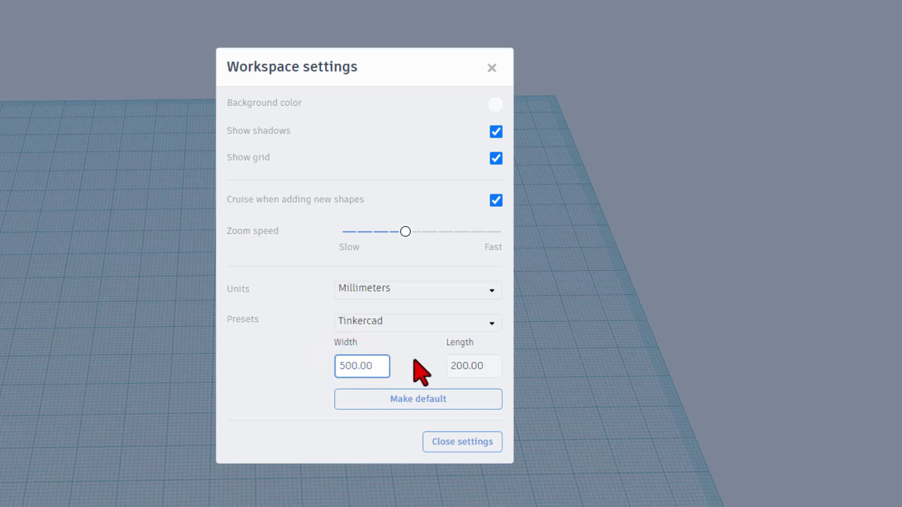
left_click(452, 365)
key("BackSpace")
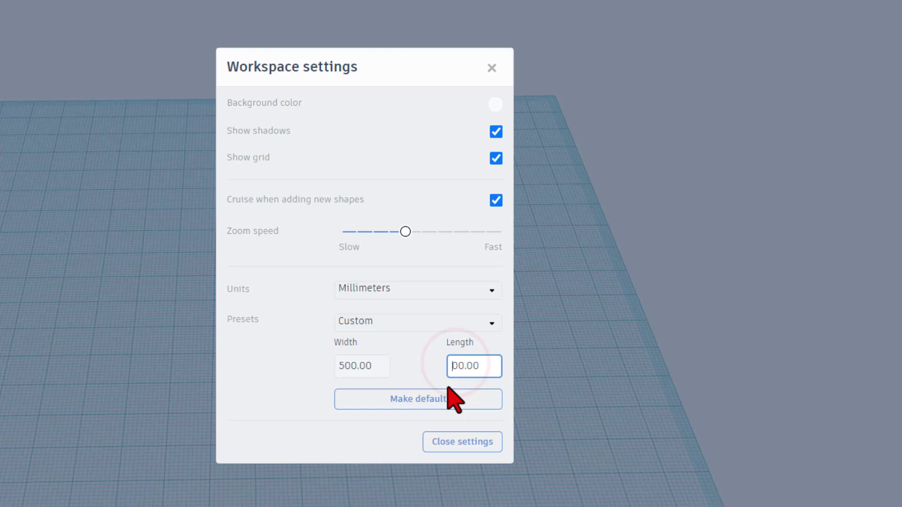
type("5")
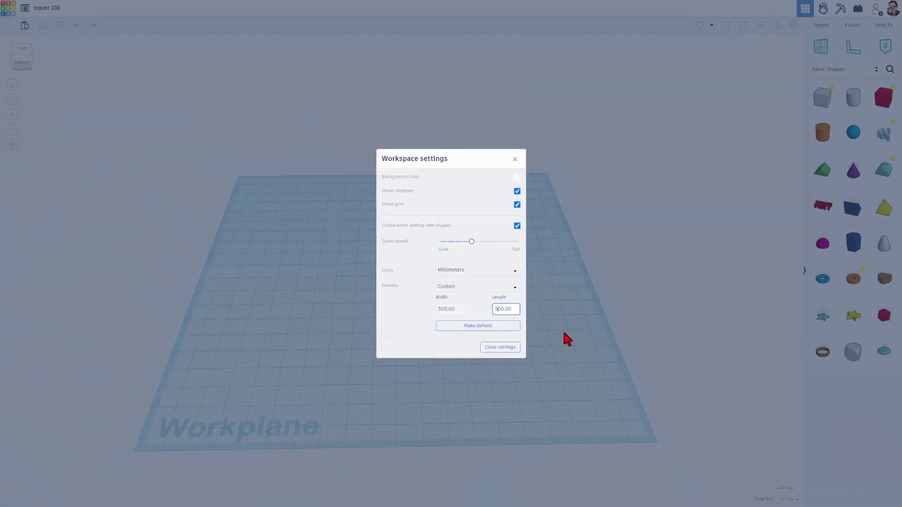
left_click(568, 349)
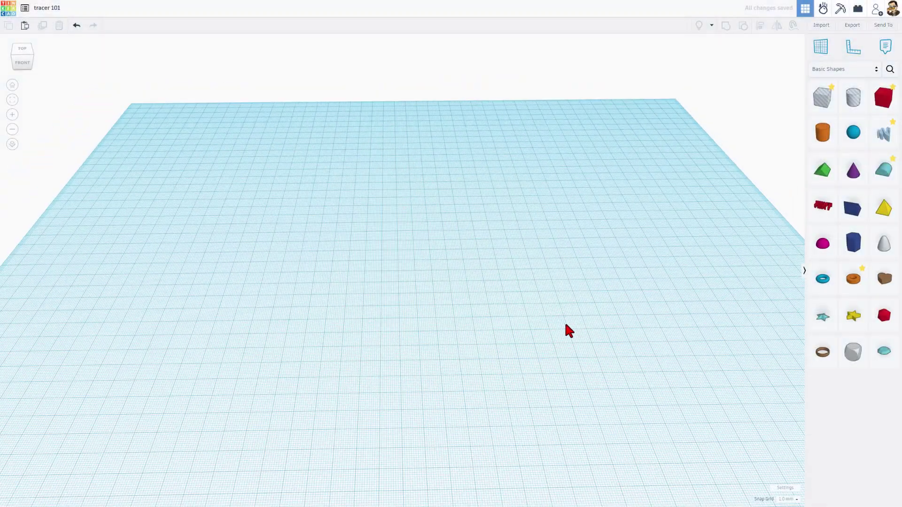
mouse_move(565, 325)
right_mouse_down()
mouse_move(600, 381)
mouse_move(670, 346)
mouse_move(622, 322)
mouse_move(569, 339)
right_mouse_up()
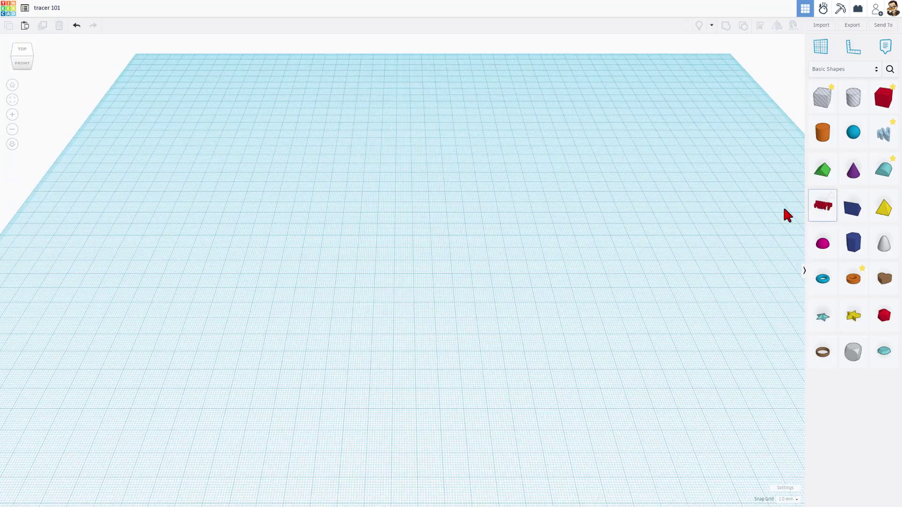
Drop a Wedge from Basic Shapes onto the workplane and rotate it about its vertical axis.
left_click(13, 85)
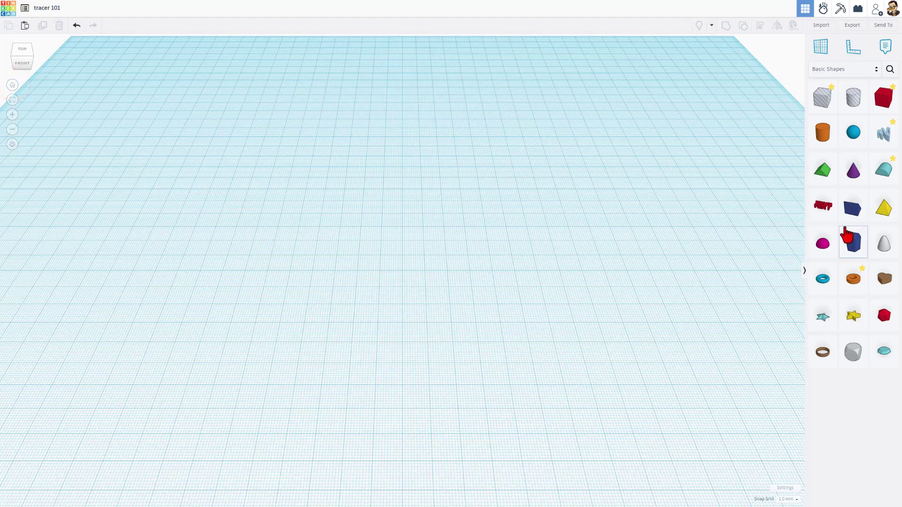
left_click_drag(861, 215, 365, 163)
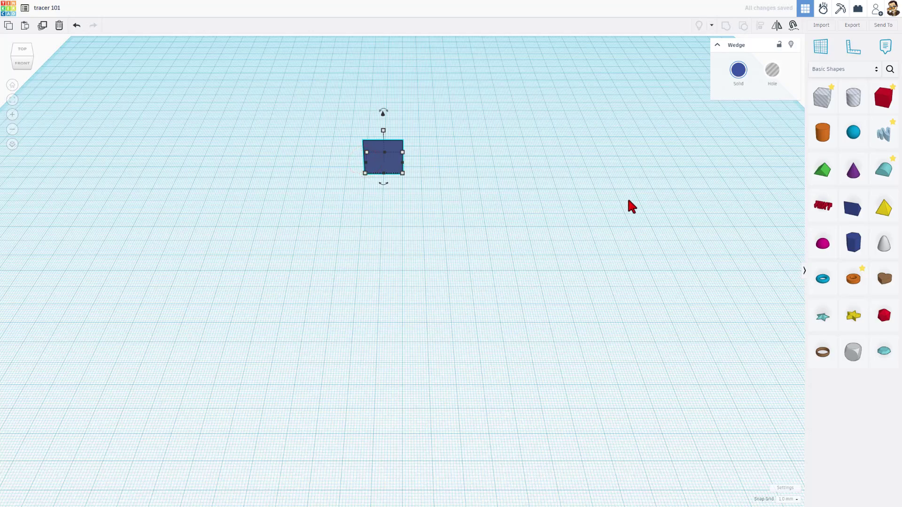
left_click(30, 56)
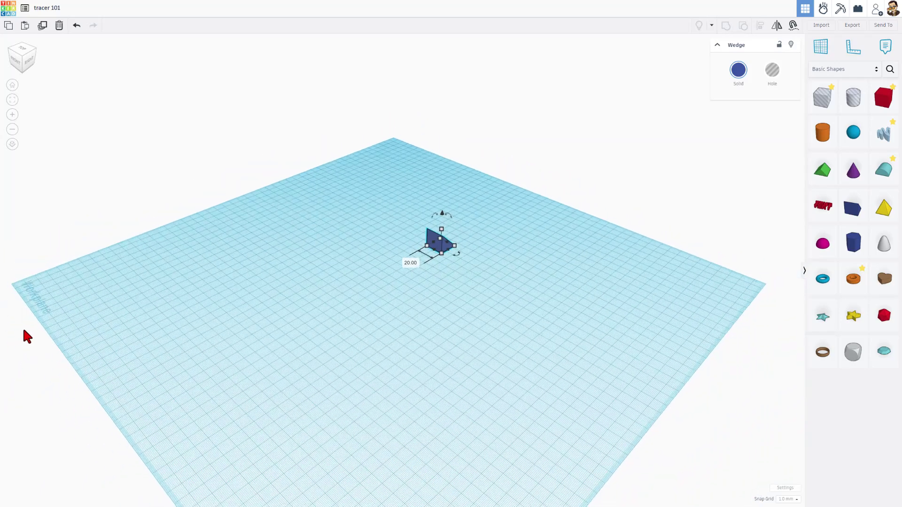
scroll(548, 303, "up", 3)
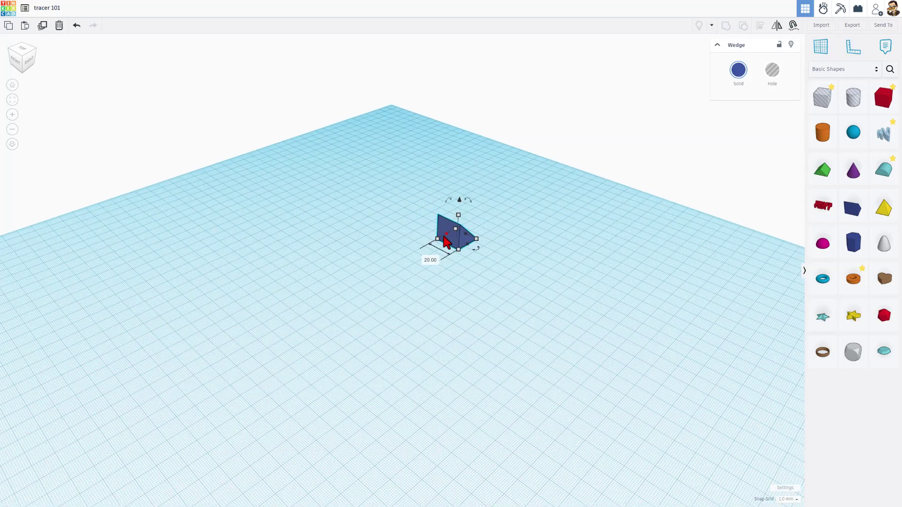
left_click_drag(470, 250, 287, 229)
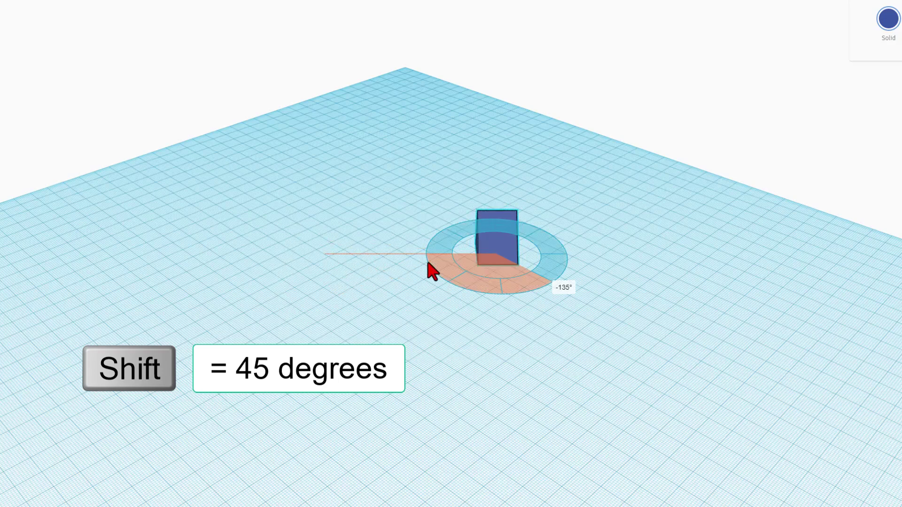
Finish rotating the wedge to -180° and enter 40 as its length.
left_click_drag(431, 270, 467, 254, "shift")
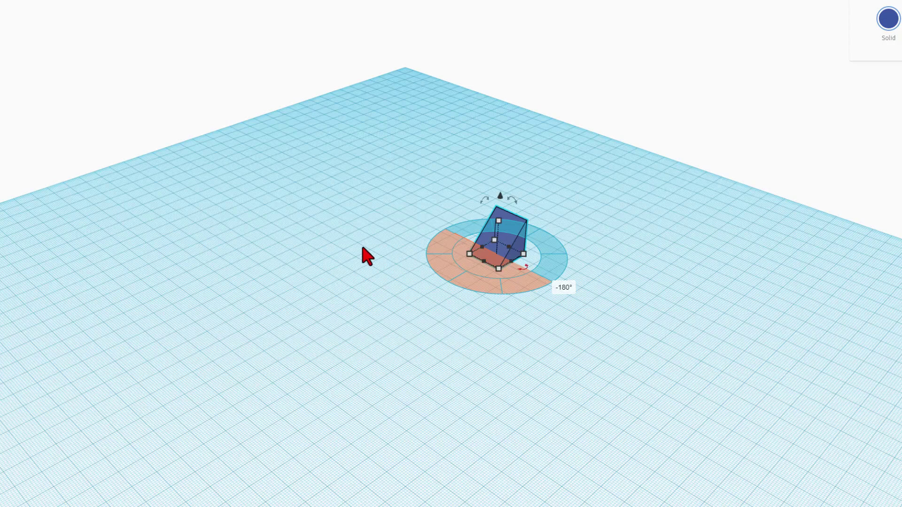
left_click(364, 246)
left_click(503, 238)
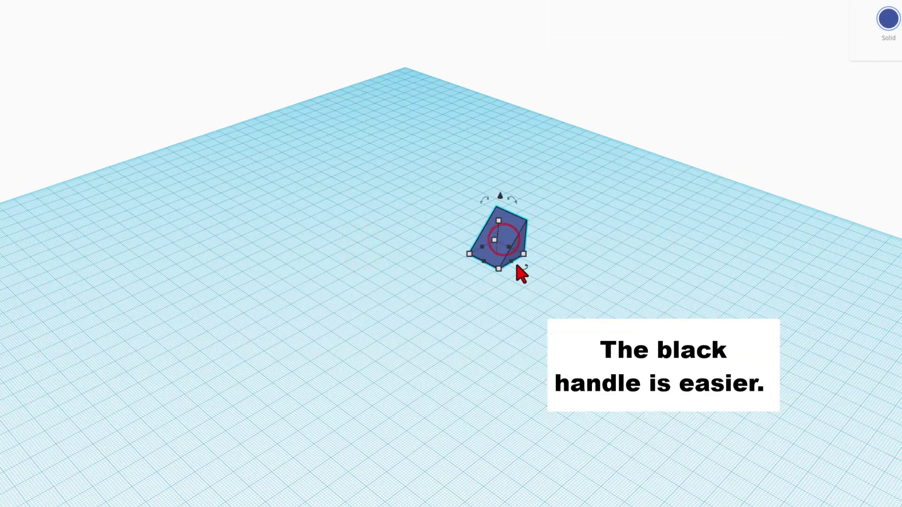
left_click_drag(511, 261, 567, 334)
left_click(493, 302)
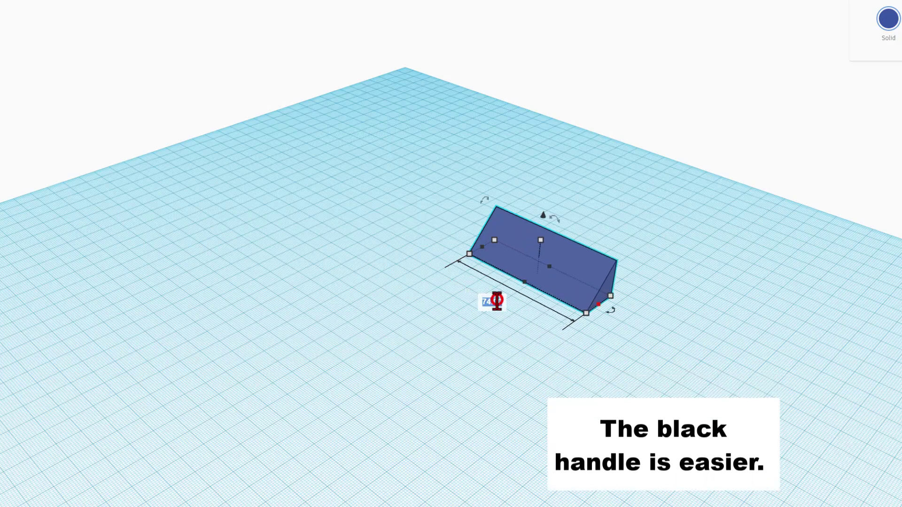
type("40")
key("Return")
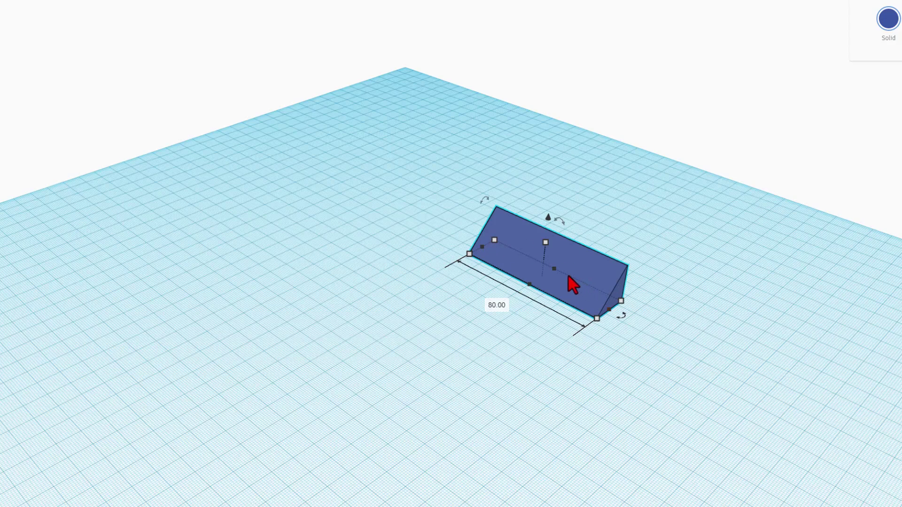
Set the wedge width to 60 mm and height to 25 mm, undoing an oversized drag.
left_click_drag(555, 269, 619, 244)
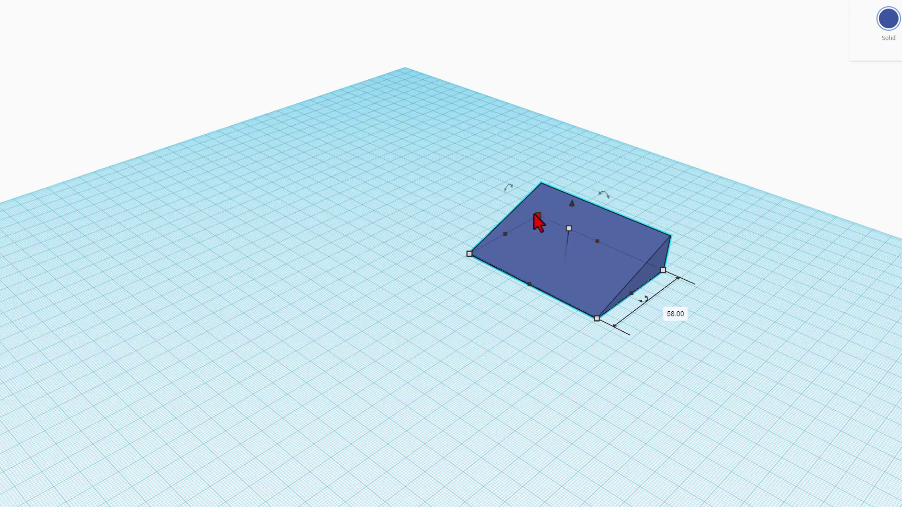
mouse_move(535, 217)
left_mouse_down()
mouse_move(506, 172)
mouse_move(552, 172)
mouse_move(517, 107)
mouse_move(465, 185)
mouse_move(535, 203)
left_mouse_up()
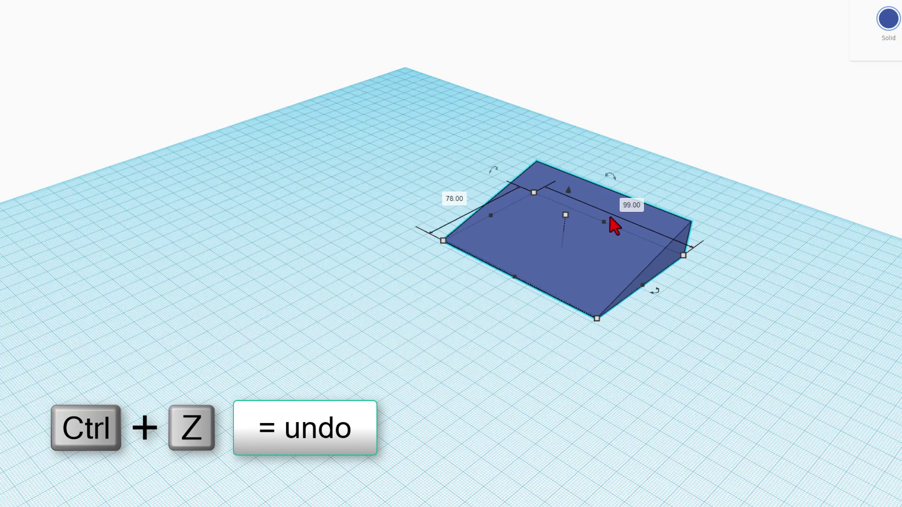
key("ctrl+z")
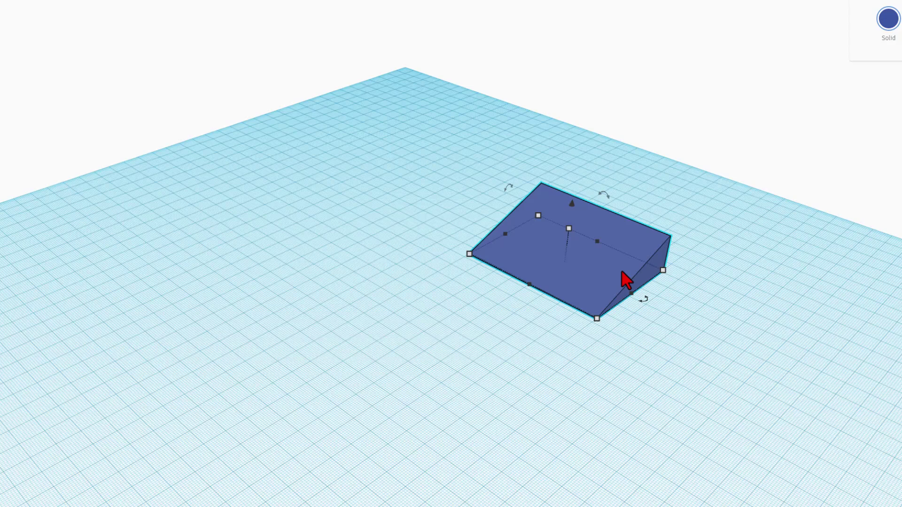
left_click(663, 271)
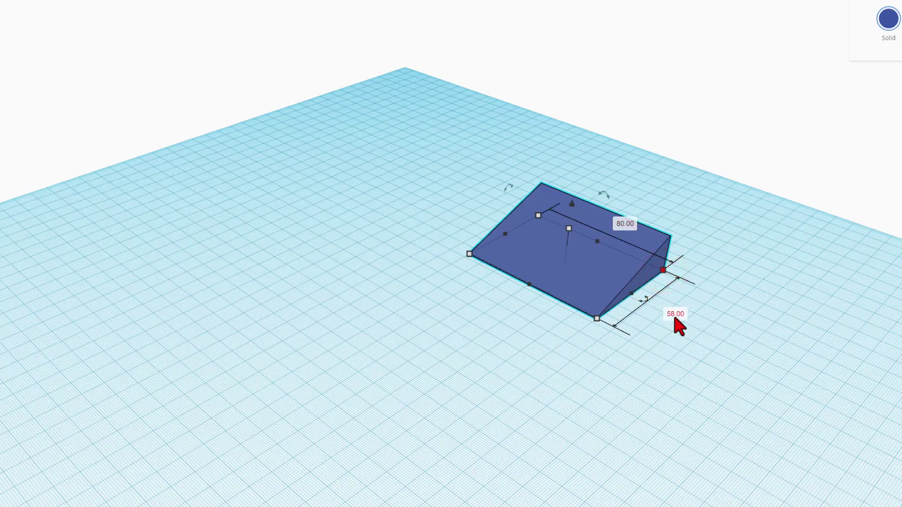
type("60")
key("Return")
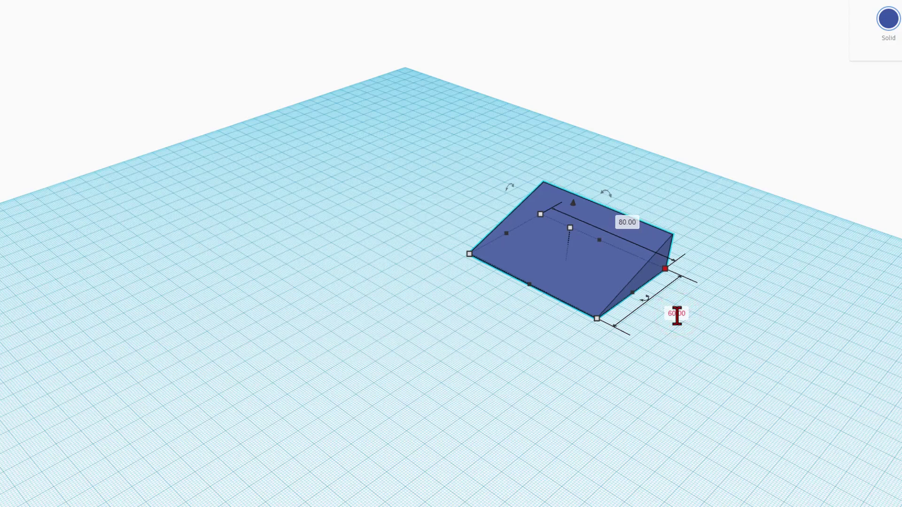
left_click(570, 229)
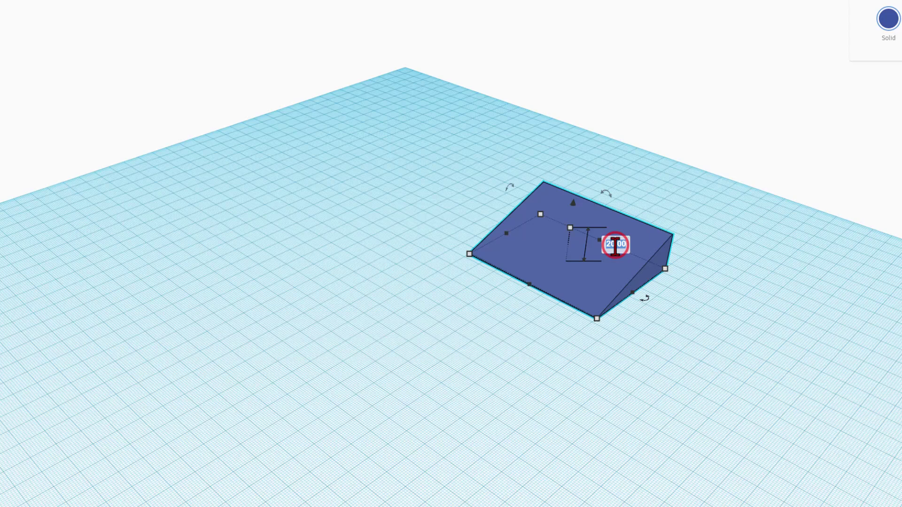
type("25")
key("Return")
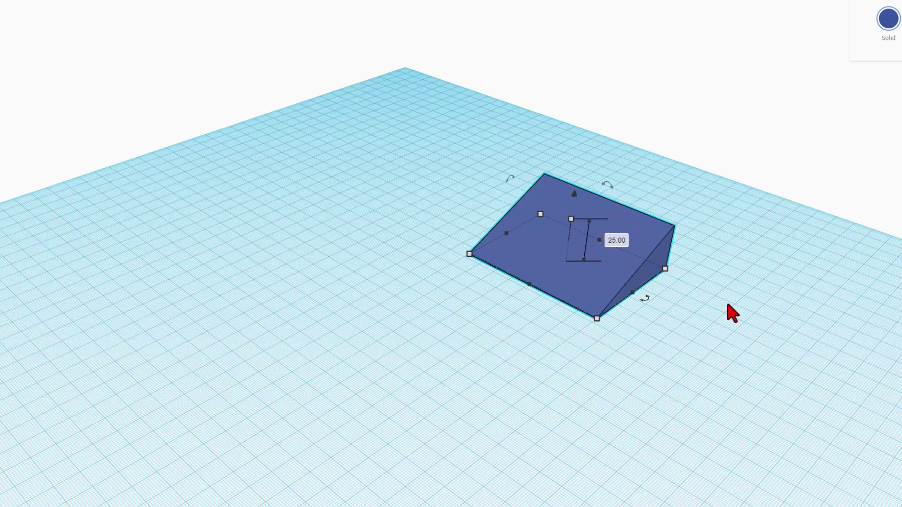
left_click(632, 324)
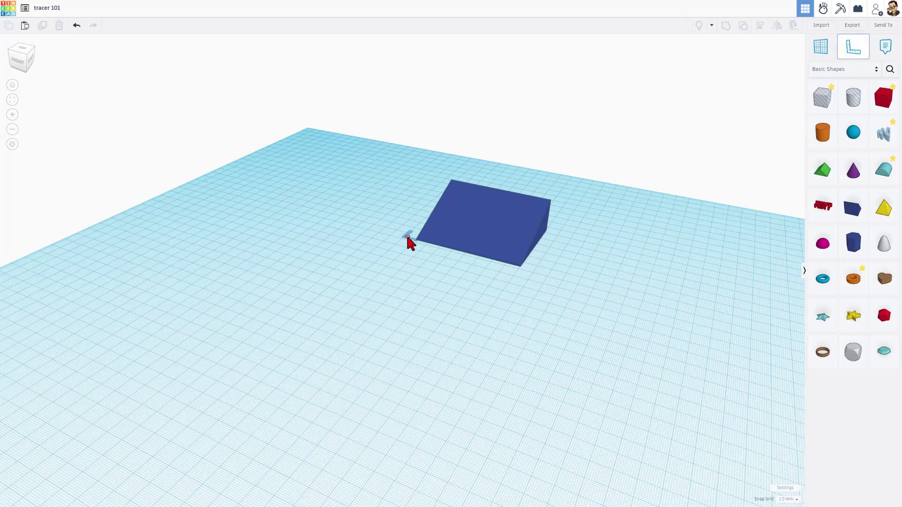
Anchor the Ruler at the wedge's corner and change its 7.00 mm offset to 0.
left_click(407, 234)
left_click(491, 226)
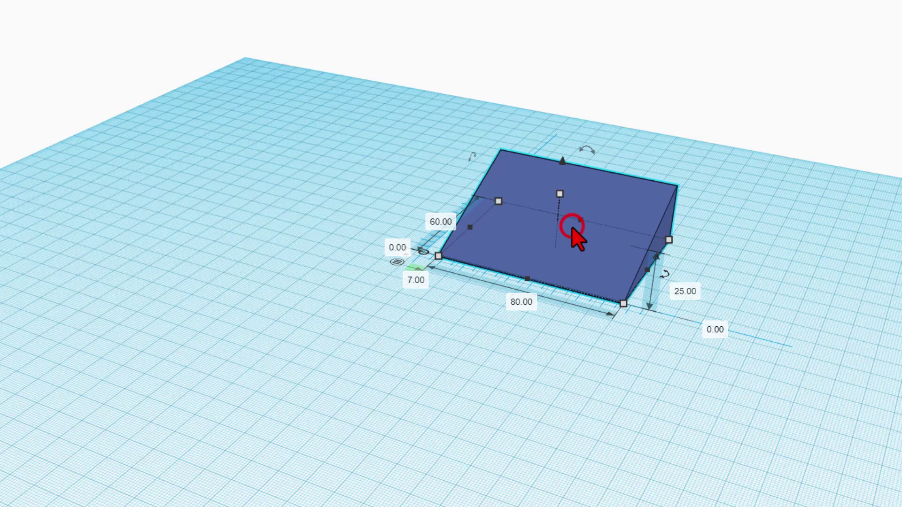
scroll(435, 285, "up", 5)
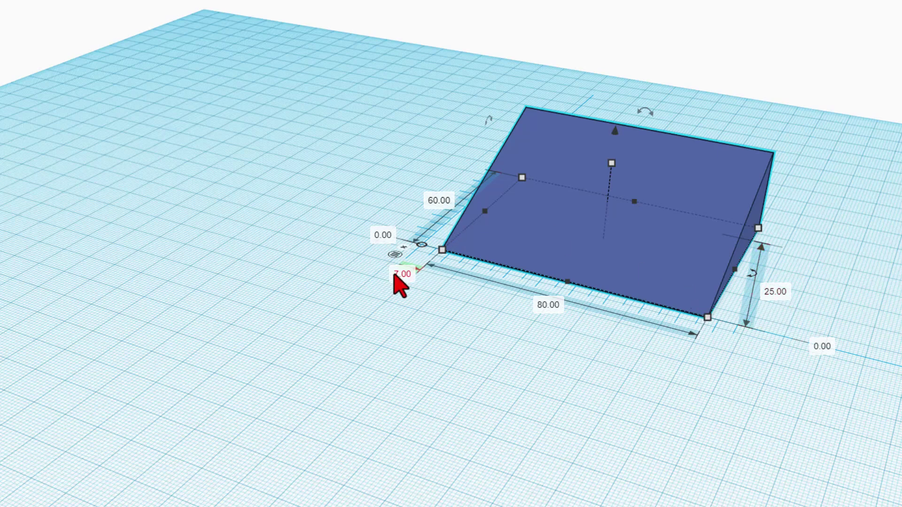
scroll(413, 306, "up", 4)
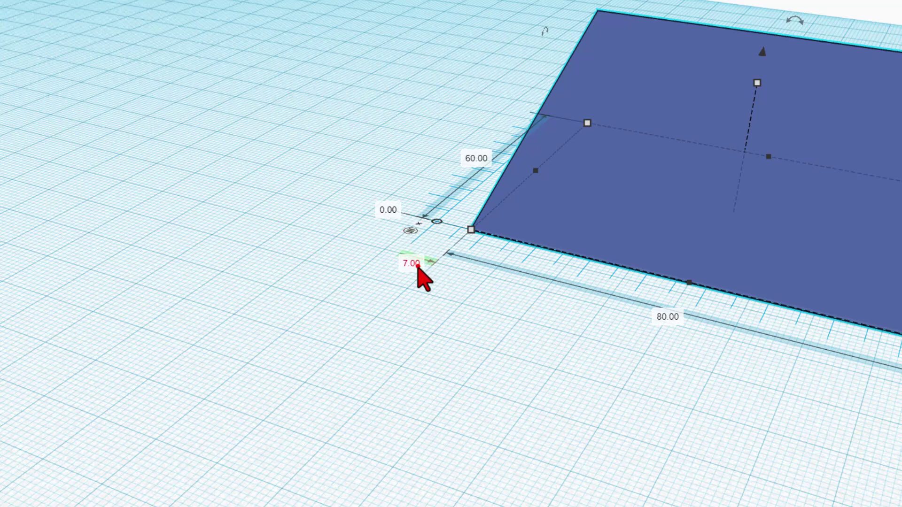
left_click(417, 266)
type("0")
key("Return")
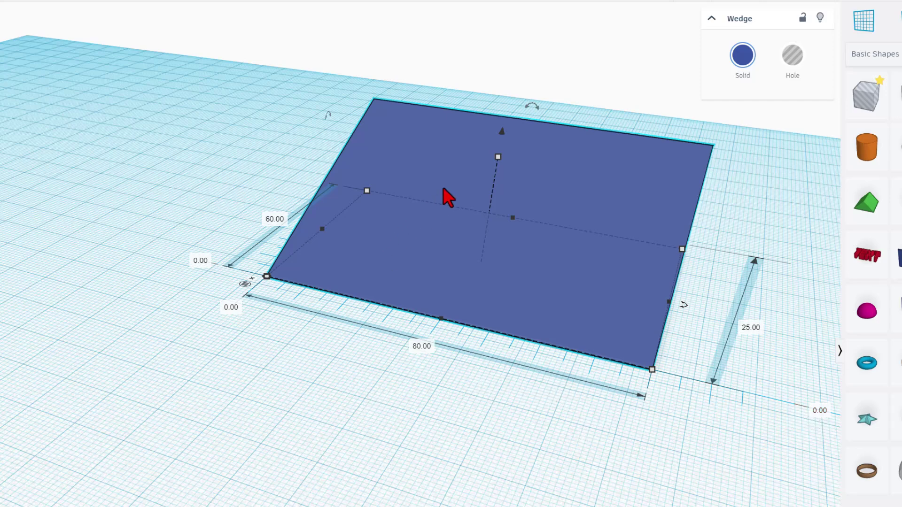
Raise the wedge to an elevation of 35 mm above the workplane.
left_click_drag(501, 133, 512, 69)
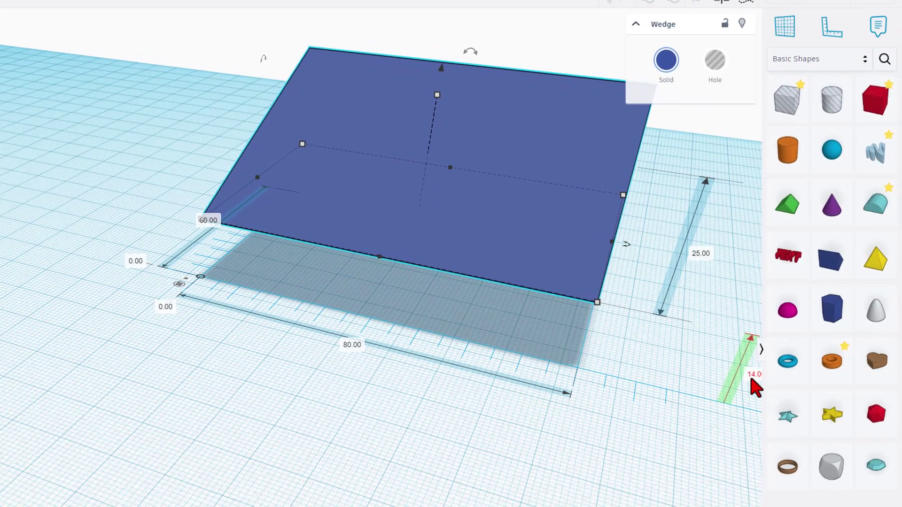
left_click(760, 348)
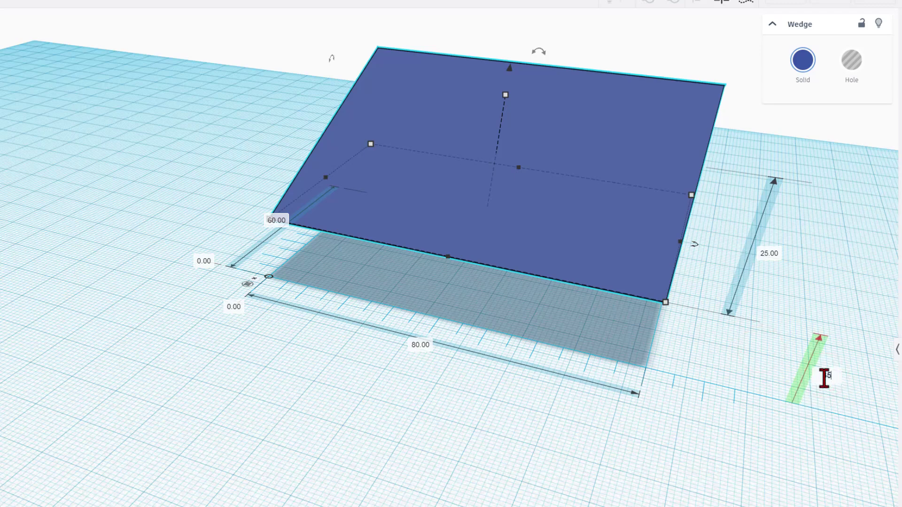
key("Return")
scroll(370, 446, "down", 3)
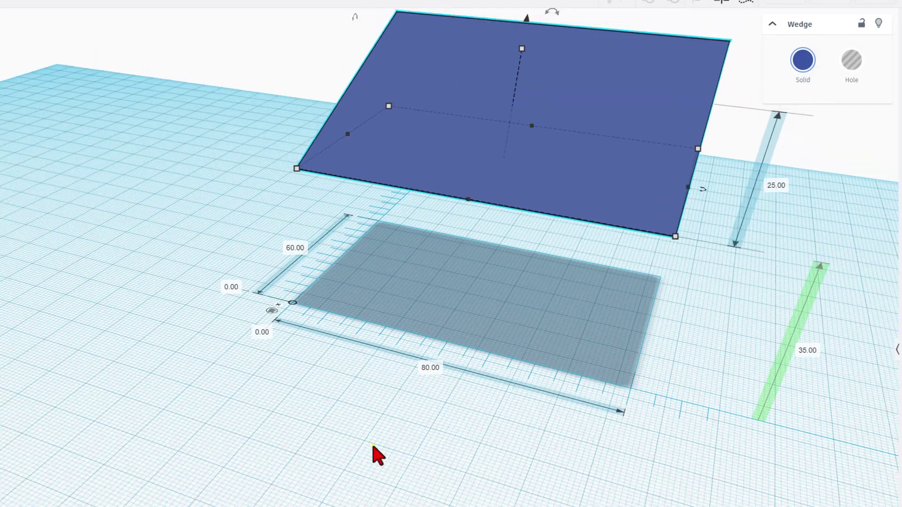
right_click_drag(372, 443, 413, 442)
Dismiss the ruler and, in an orthographic top view, nudge the wedge toward the back edge.
left_click(20, 59)
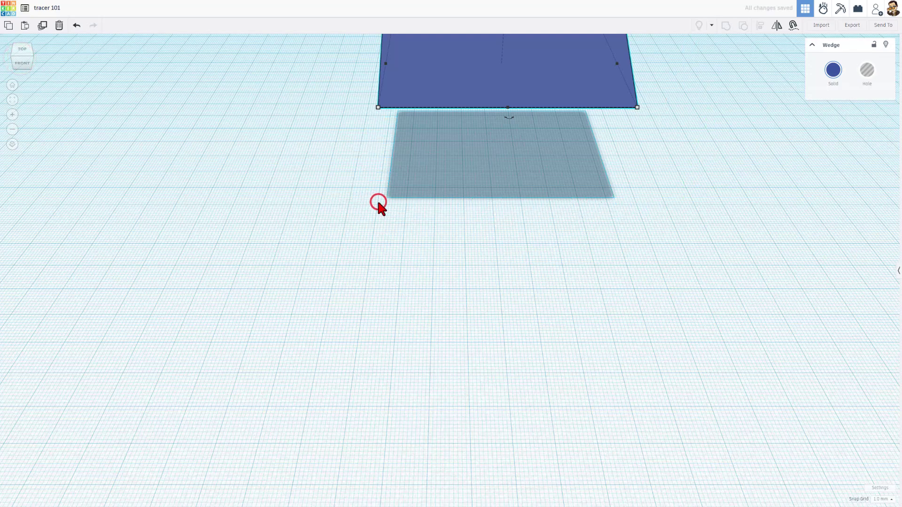
left_click(378, 203)
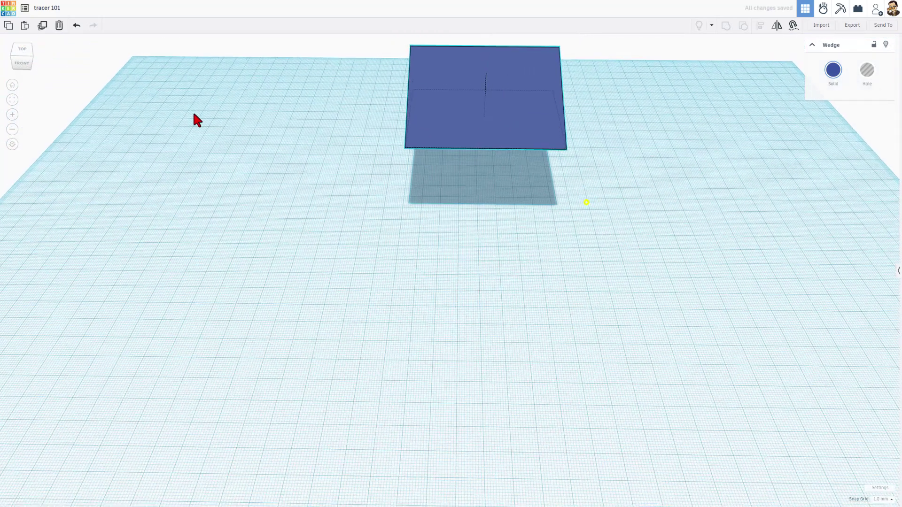
right_click_drag(193, 119, 339, 129)
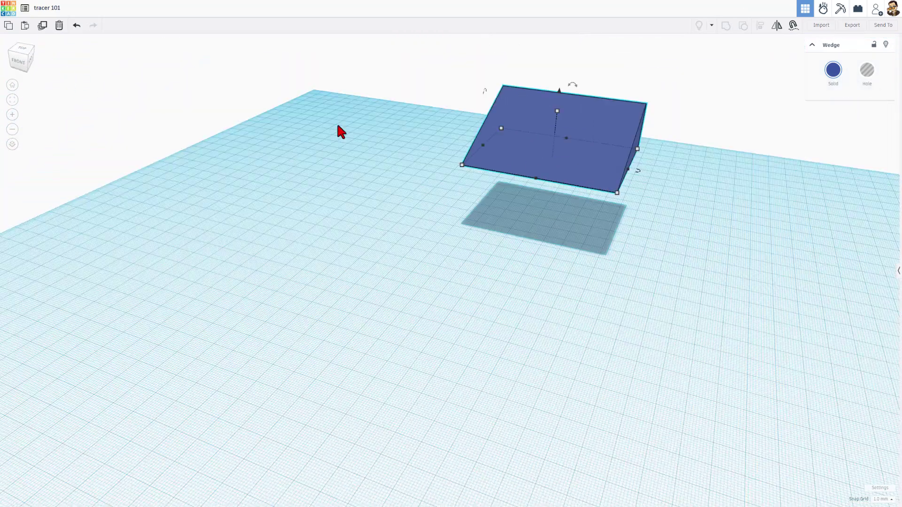
left_click(12, 145)
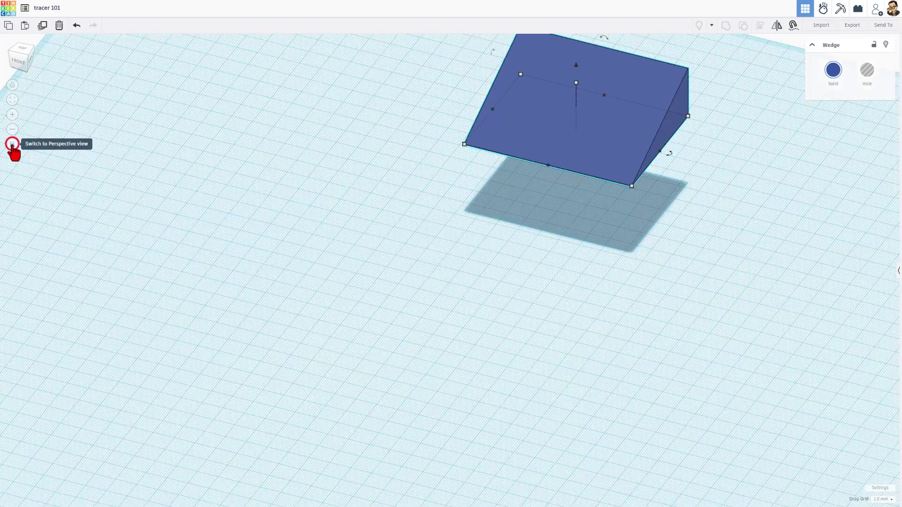
left_click(21, 47)
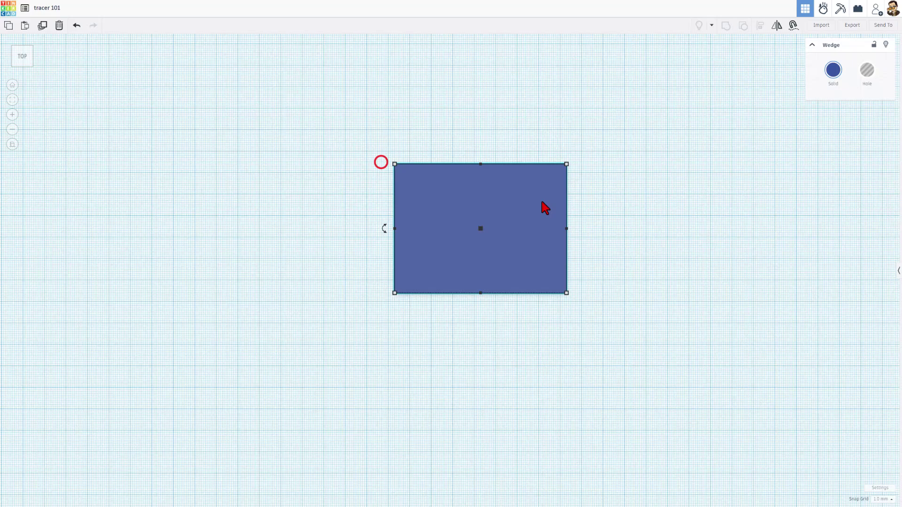
scroll(545, 208, "down", 2)
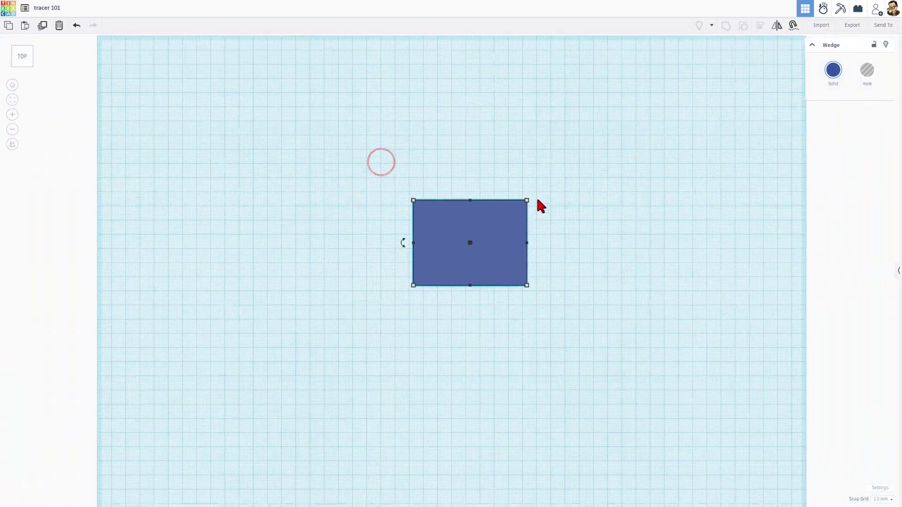
left_click(12, 130)
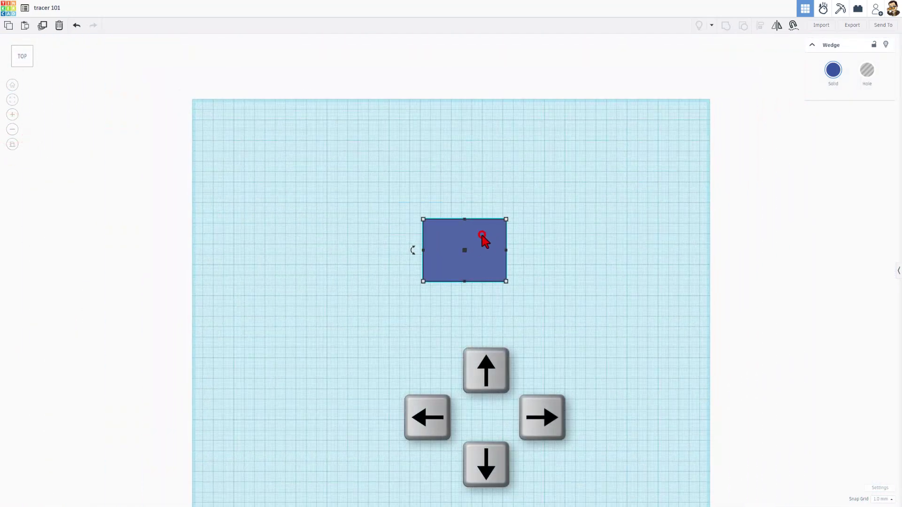
key("Up")
key("Up")
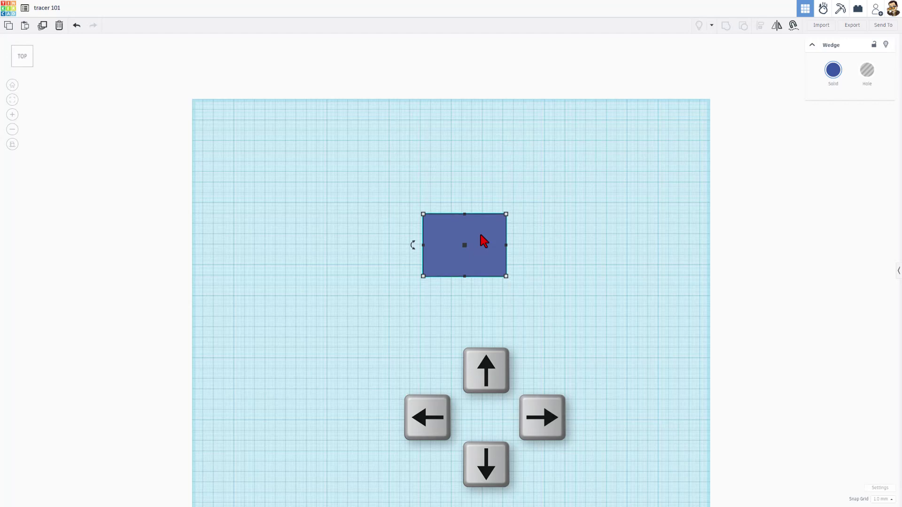
key("shift+Up")
key("shift+Up")
key("shift+Up")
key("shift+Up")
key("shift+Up")
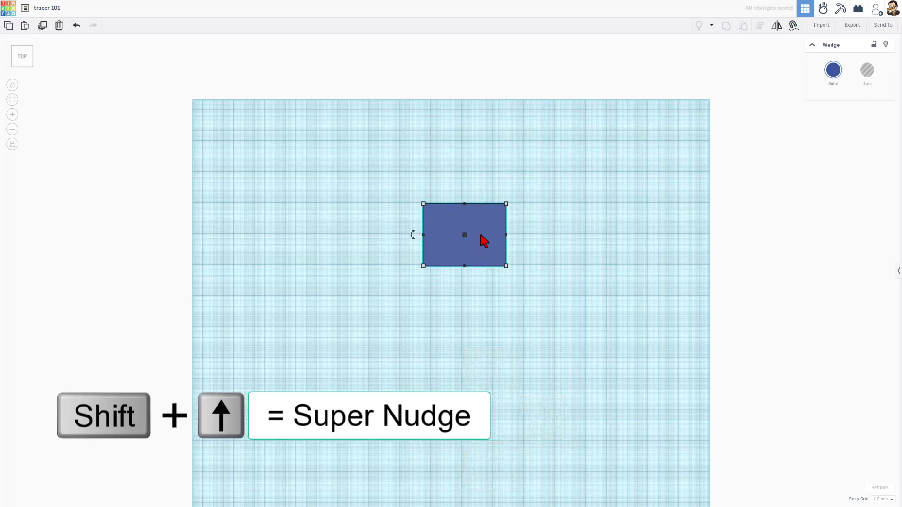
key("shift+Up")
key("shift+Up")
key("shift+Up")
key("shift+Up")
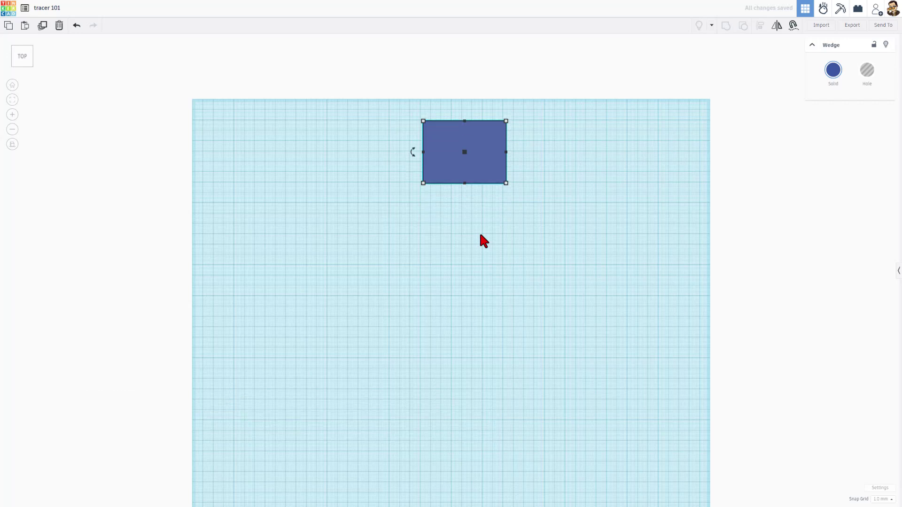
Nudge the wedge two more Up-arrow steps back until it overhangs the workplane's back edge.
left_click(11, 145)
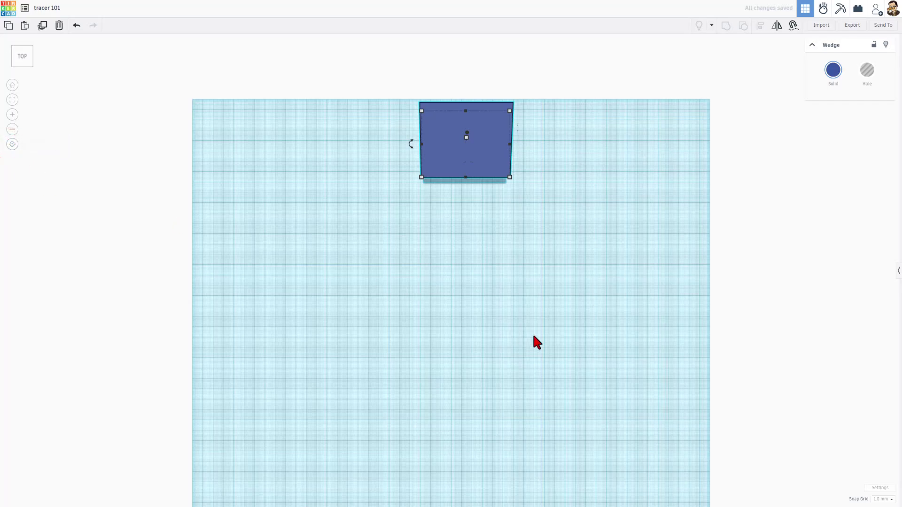
right_click_drag(531, 332, 564, 237)
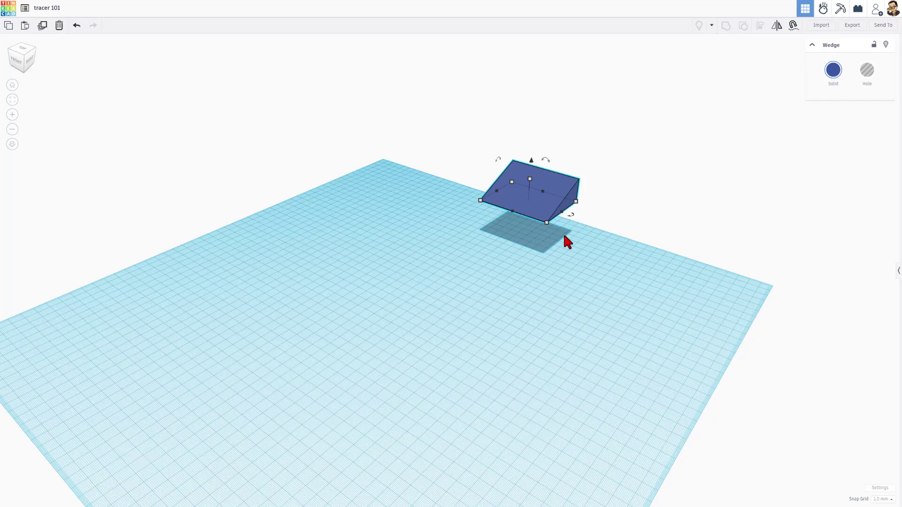
left_click(12, 144)
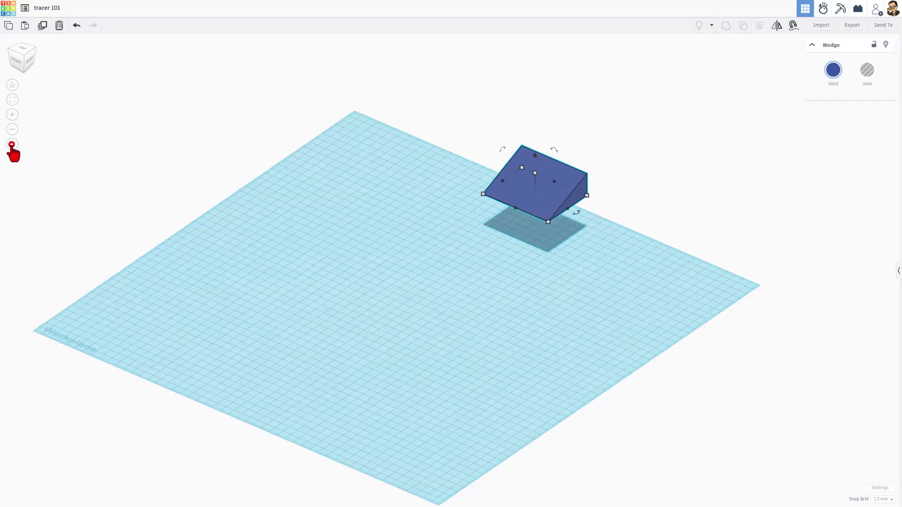
left_click(23, 50)
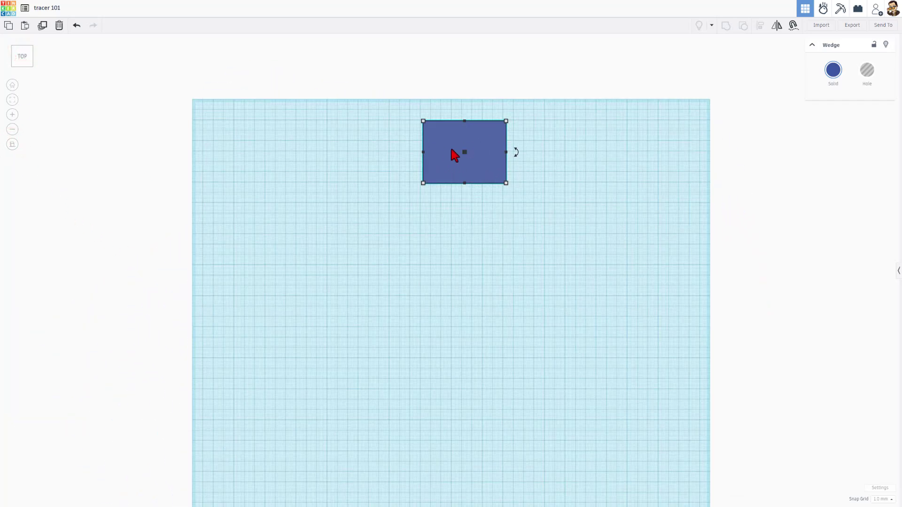
key("Up")
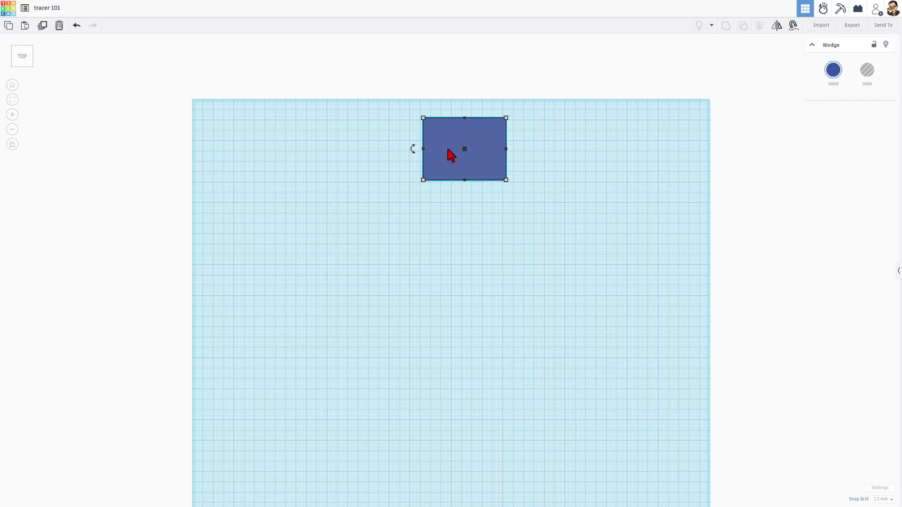
key("Up")
key("Up")
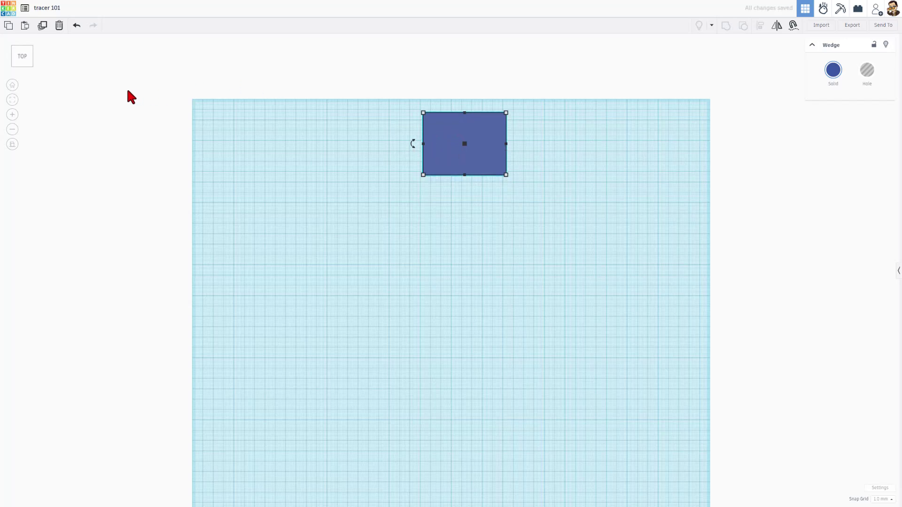
left_click(29, 69)
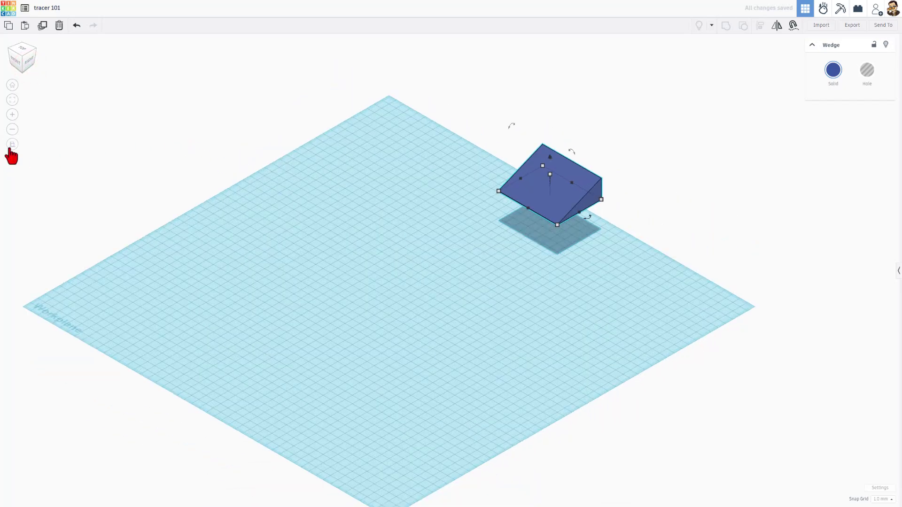
mouse_move(240, 345)
right_mouse_down()
mouse_move(421, 331)
mouse_move(354, 320)
mouse_move(328, 331)
right_mouse_up()
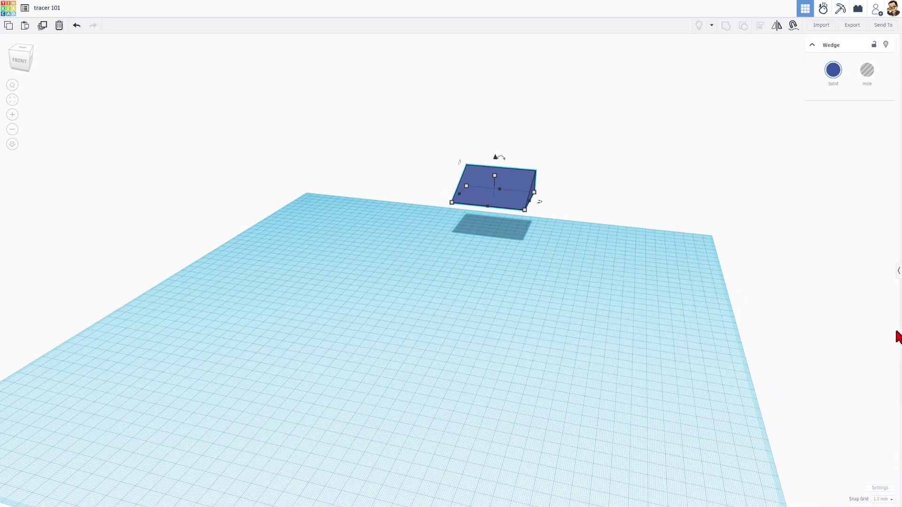
Drop a Sphere onto the wedge's slope and shrink it evenly from 20 to about 7 mm.
left_click(898, 282)
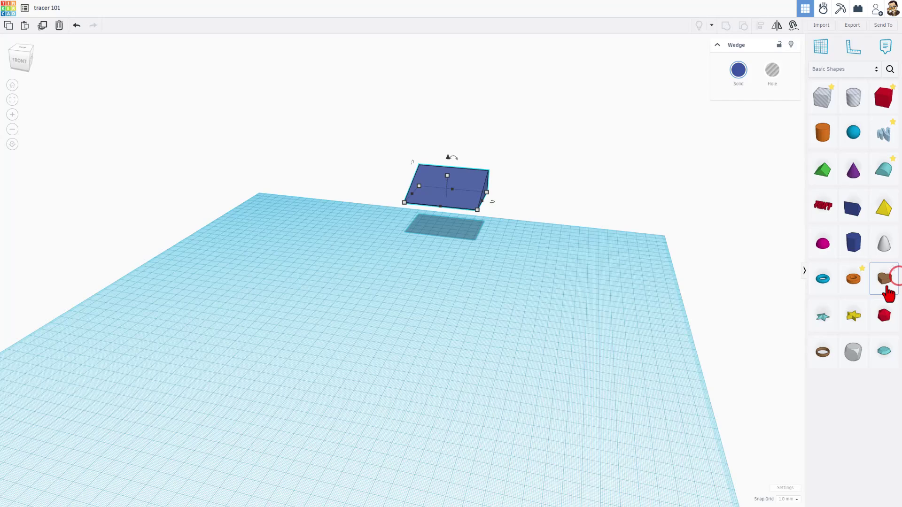
left_click_drag(845, 139, 426, 174)
key("c")
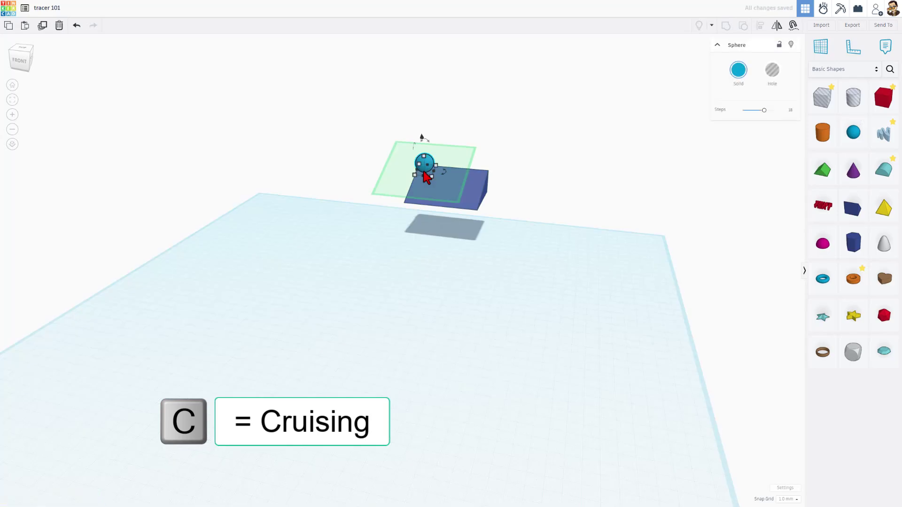
scroll(423, 177, "up", 3)
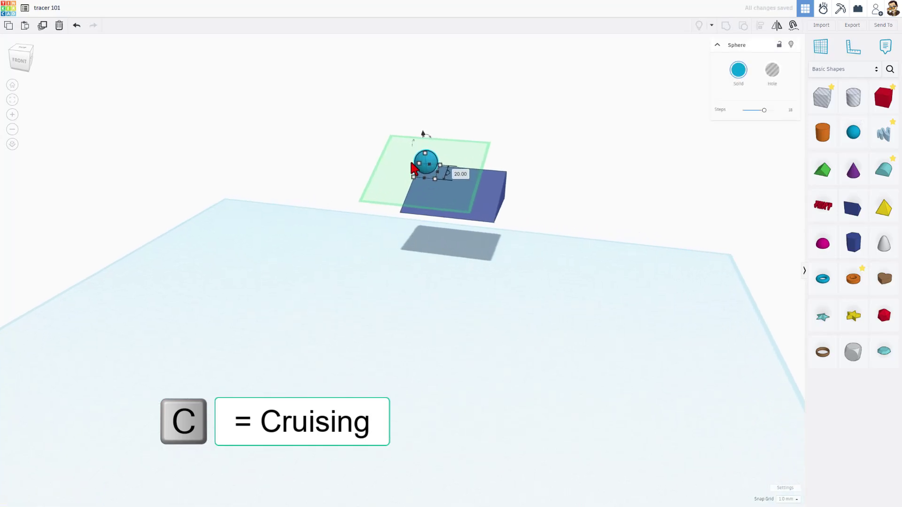
key("f")
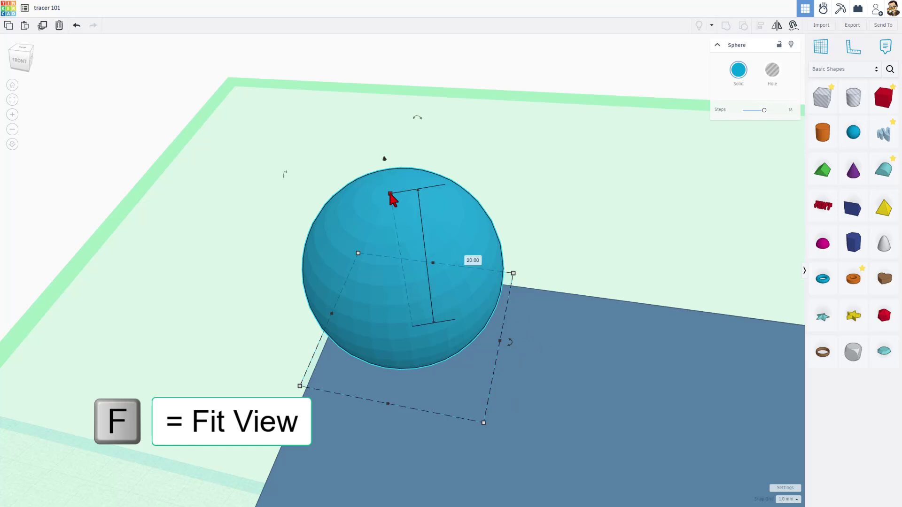
left_click_drag(391, 194, 404, 294, "shift")
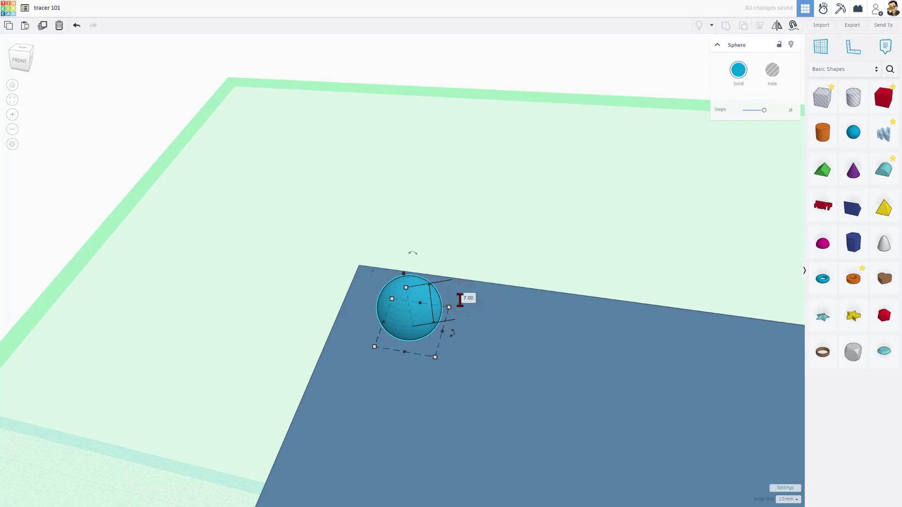
right_click_drag(473, 307, 531, 222)
scroll(512, 331, "down", 2)
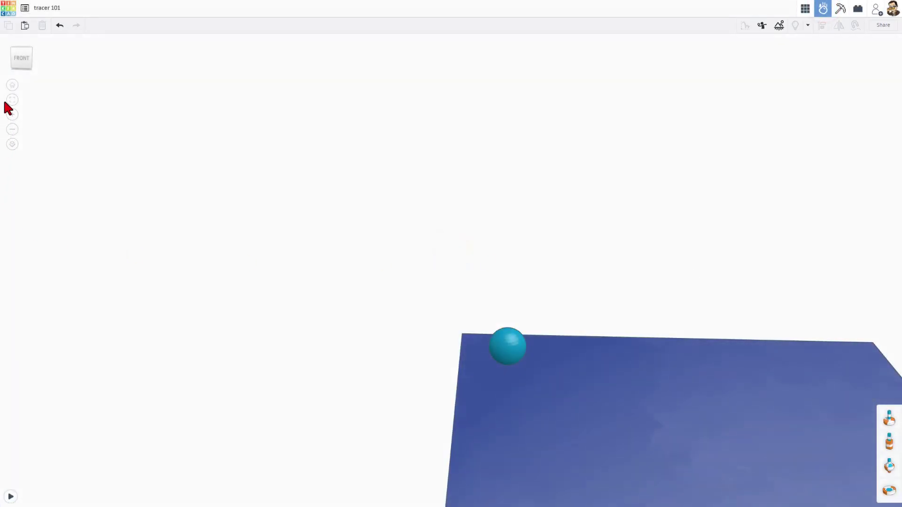
Select the wedge and apply Make static in the Sim Lab inspector.
left_click(11, 88)
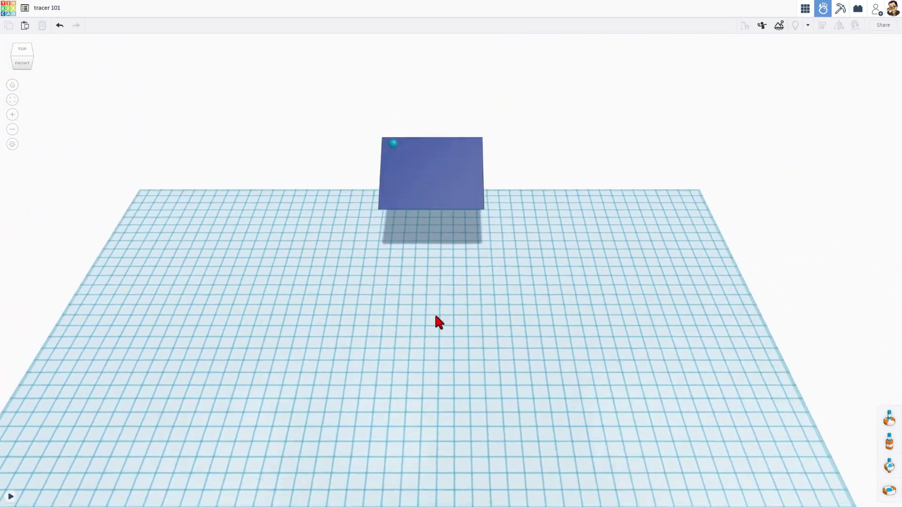
right_click_drag(436, 318, 416, 311)
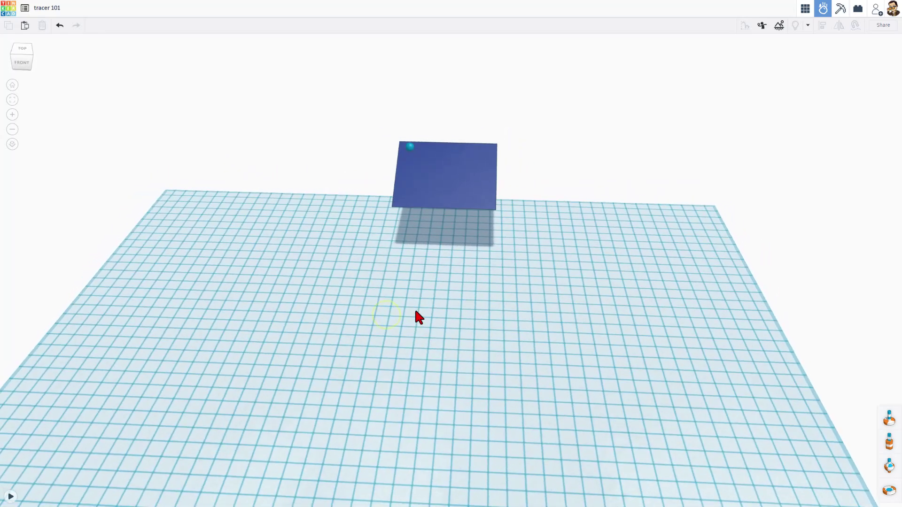
left_click(410, 147)
left_click(445, 171)
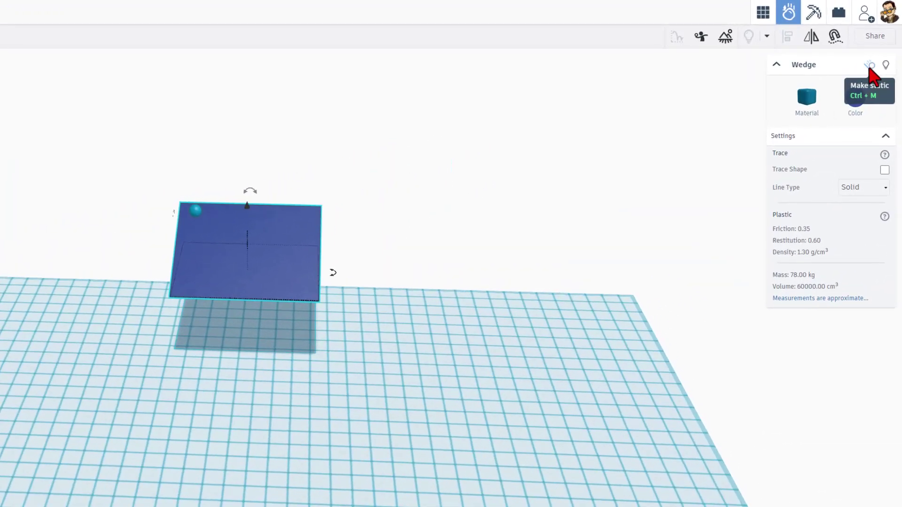
left_click(870, 66)
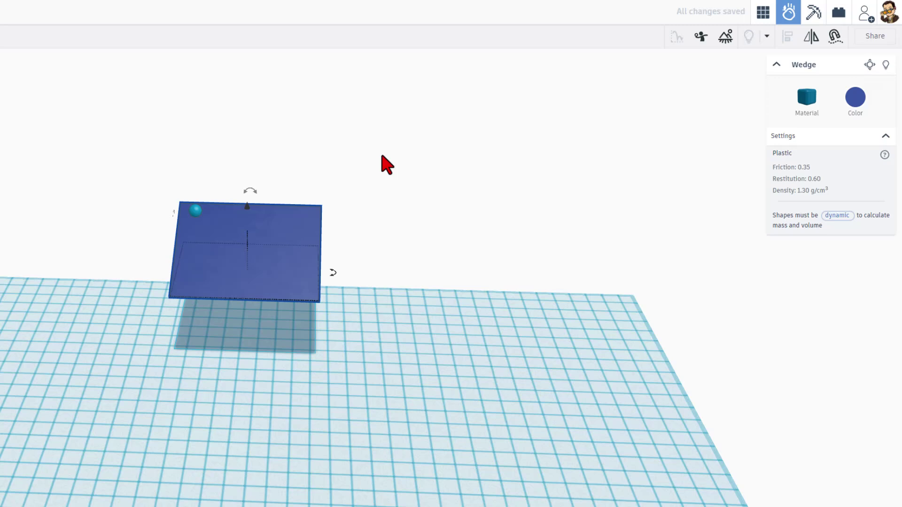
Colour the small sphere on the wedge yellow and turn on its trace shape.
left_click(193, 212)
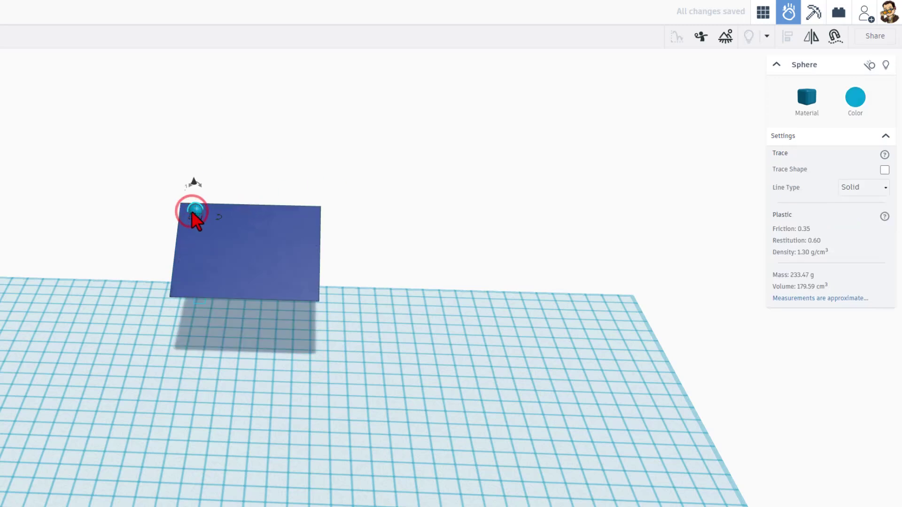
left_click(807, 103)
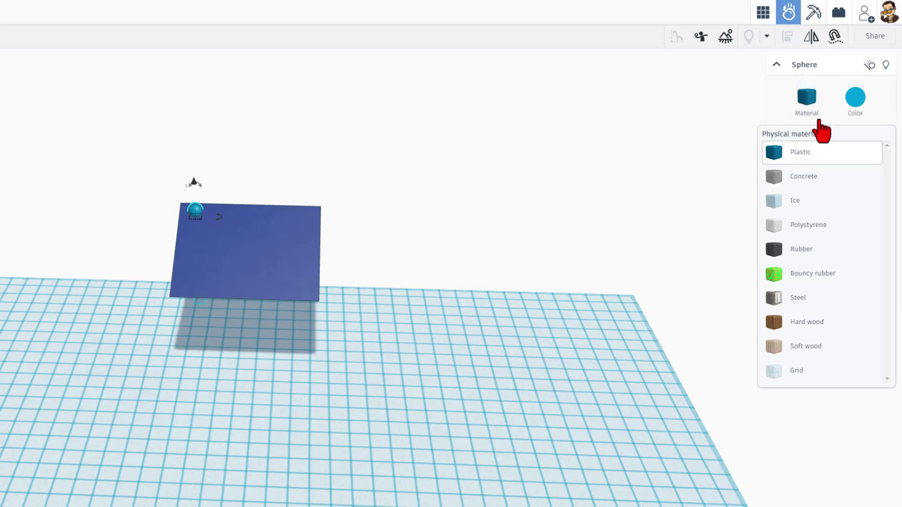
left_click(854, 97)
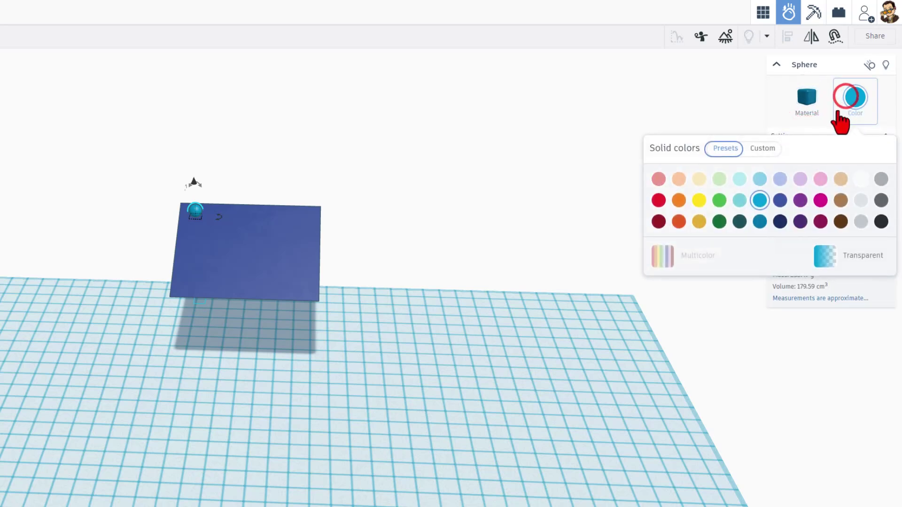
left_click(699, 202)
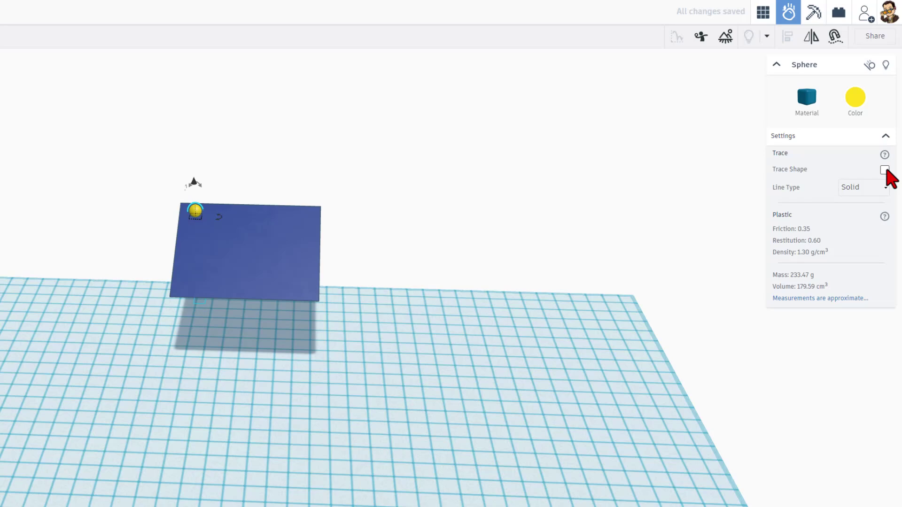
left_click(885, 170)
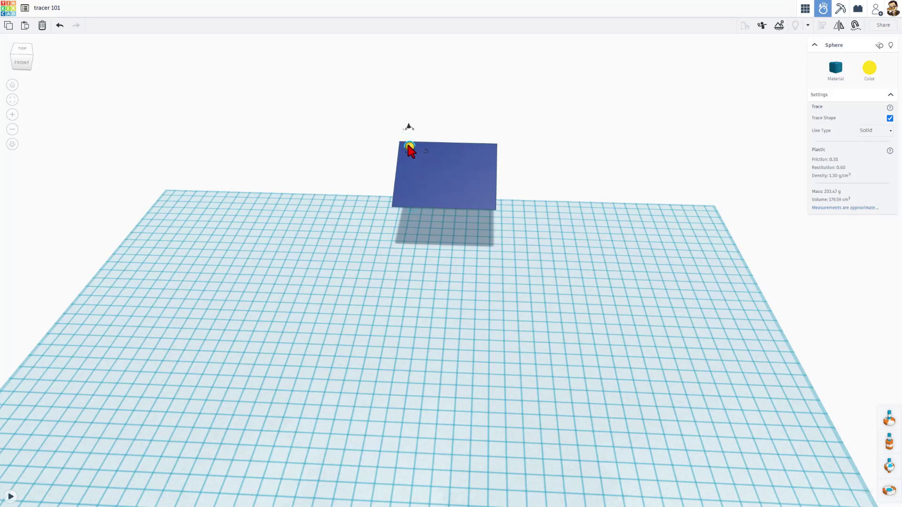
Play and pause the simulation, then view the yellow sphere's trace from the side.
left_click(10, 497)
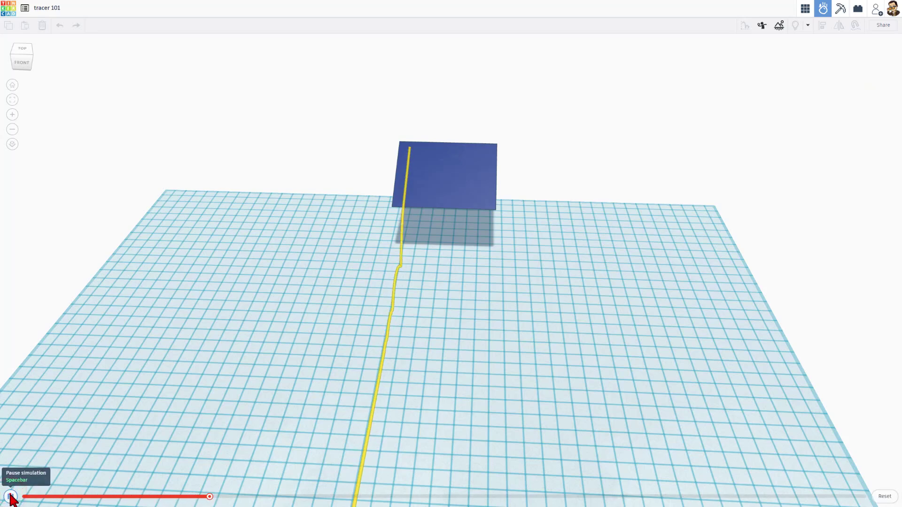
left_click(10, 497)
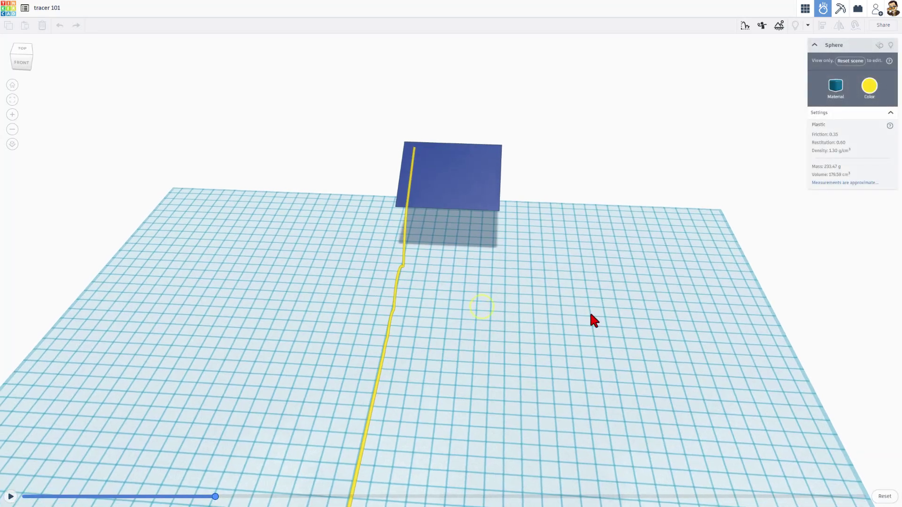
mouse_move(590, 315)
right_mouse_down()
mouse_move(461, 304)
mouse_move(396, 272)
mouse_move(574, 263)
right_mouse_up()
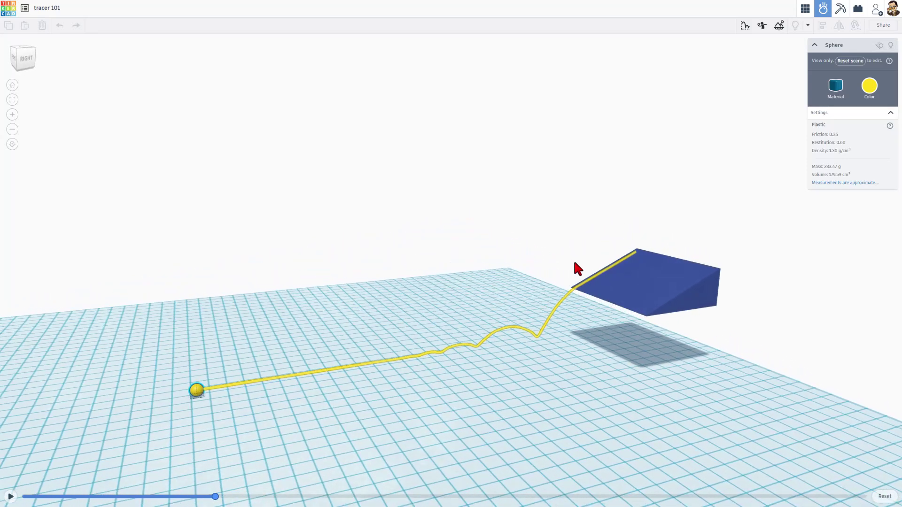
Scrub the timeline back to 0:00 and step the sphere down the ramp again.
mouse_move(215, 497)
left_mouse_down()
mouse_move(44, 497)
mouse_move(117, 497)
mouse_move(70, 497)
left_mouse_up()
scroll(532, 292, "up", 1)
right_click_drag(530, 287, 87, 451)
mouse_move(71, 499)
left_mouse_down()
mouse_move(178, 497)
mouse_move(40, 497)
mouse_move(164, 497)
mouse_move(41, 493)
mouse_move(83, 480)
mouse_move(151, 493)
mouse_move(28, 496)
left_mouse_up()
right_click_drag(164, 388, 263, 394)
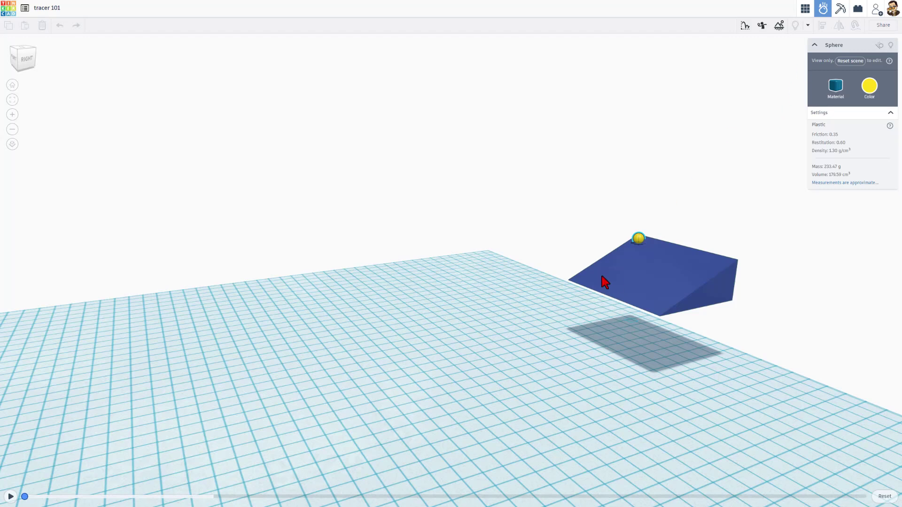
Reset the scene, switch back to the 3D Design workspace and zoom in on the wedge.
left_click(846, 62)
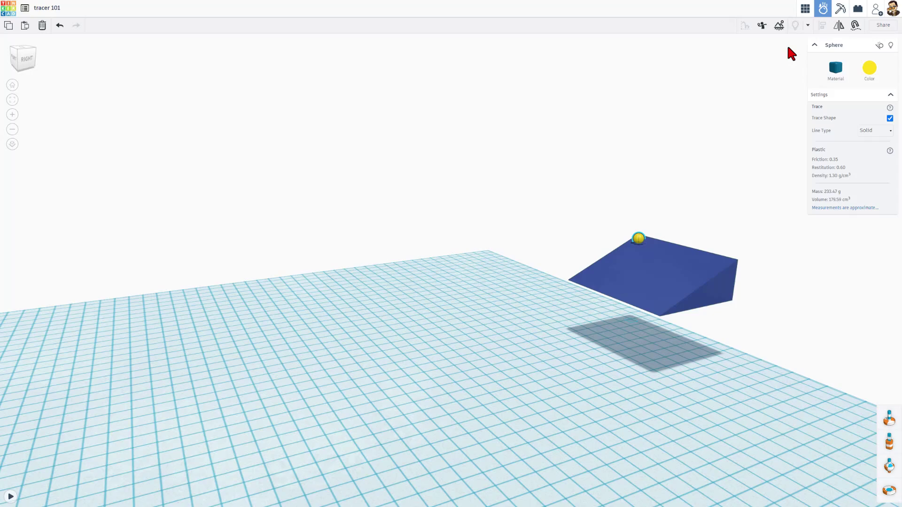
left_click(805, 9)
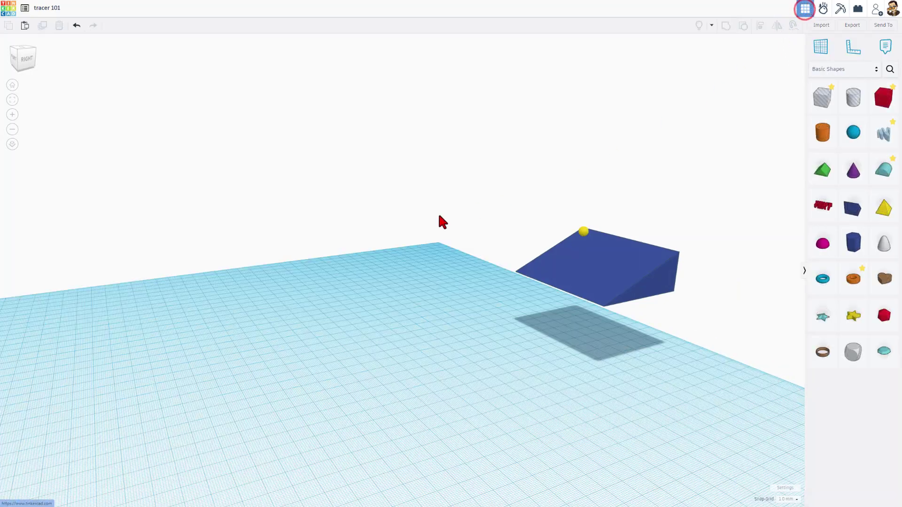
right_click_drag(429, 217, 519, 245)
scroll(502, 188, "up", 6)
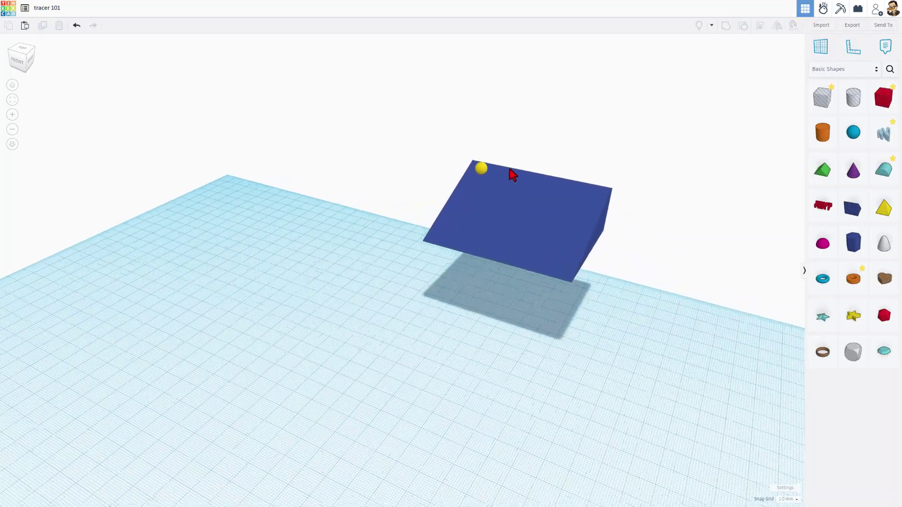
Duplicate the yellow sphere with Ctrl+D and nudge the copies right along the wedge top.
left_click(475, 168)
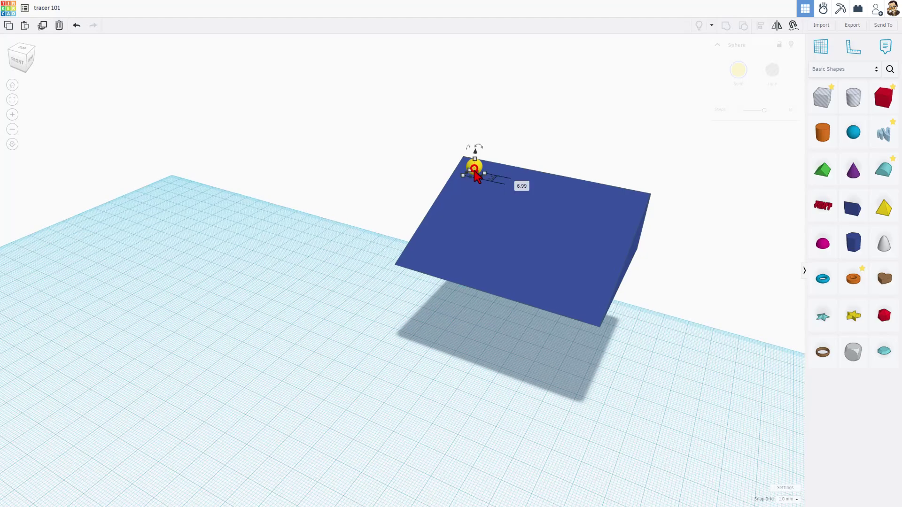
mouse_move(475, 168)
right_mouse_down()
mouse_move(688, 183)
mouse_move(539, 189)
right_mouse_up()
key("ctrl+d")
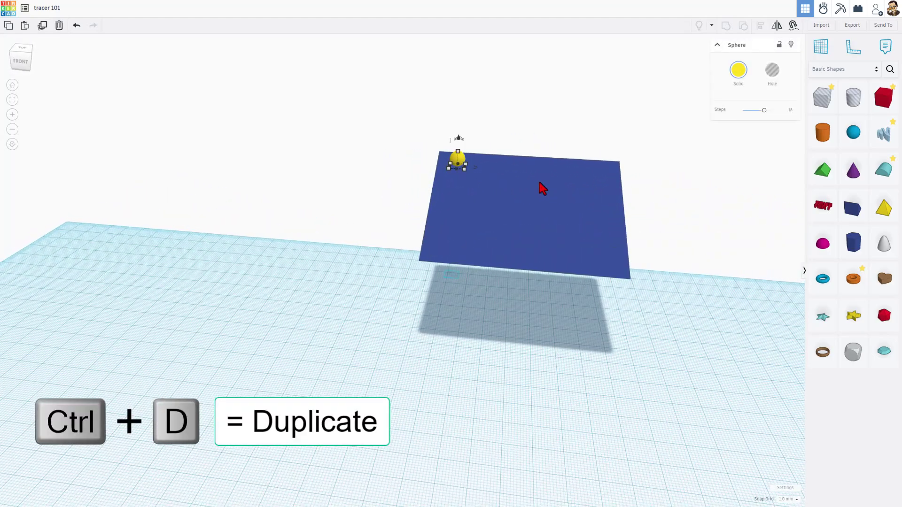
key("Right")
key("Right")
key("Right")
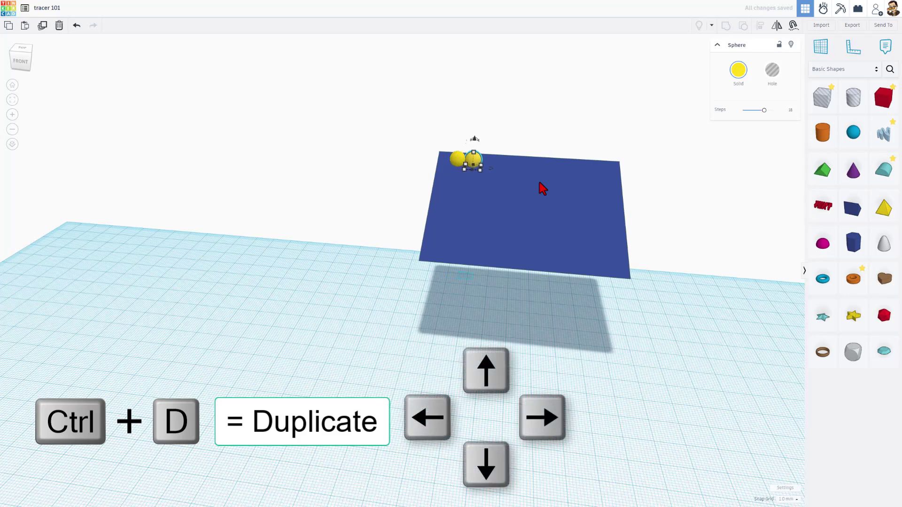
key("Right")
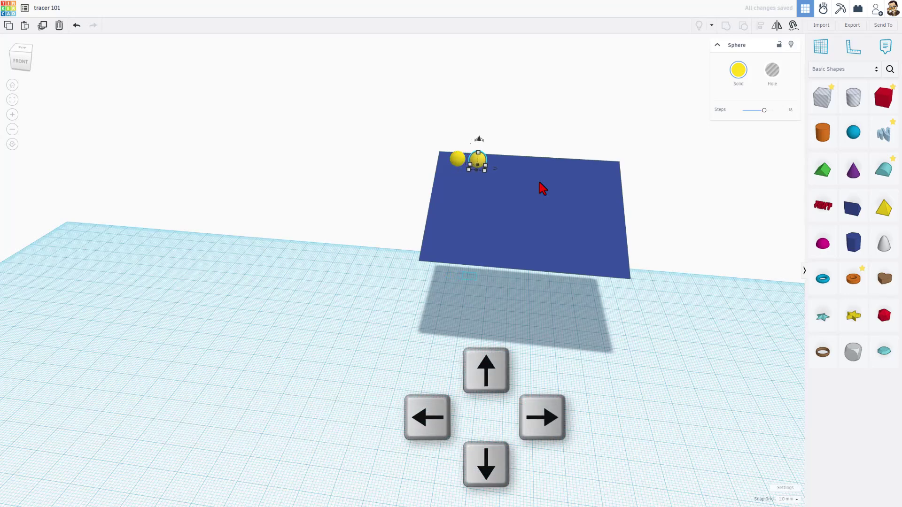
key("ctrl+d")
key("ctrl+d")
key("ctrl+d")
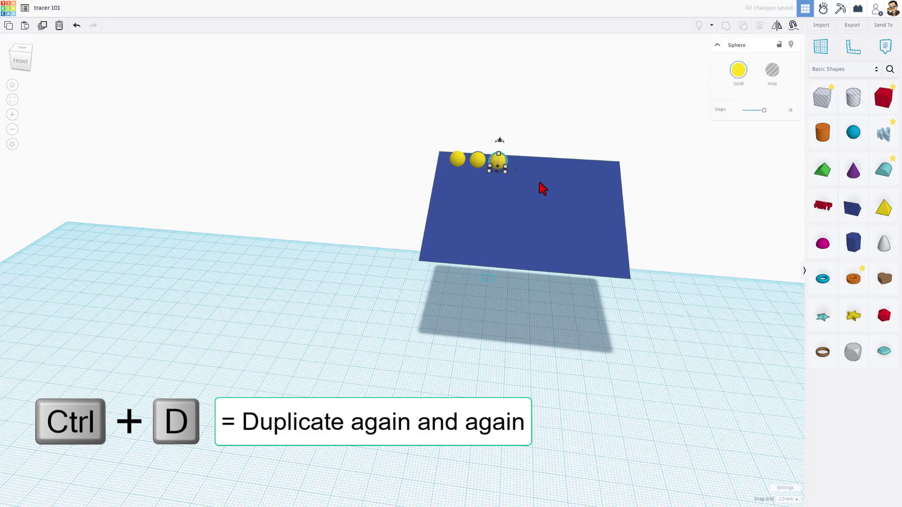
key("Escape")
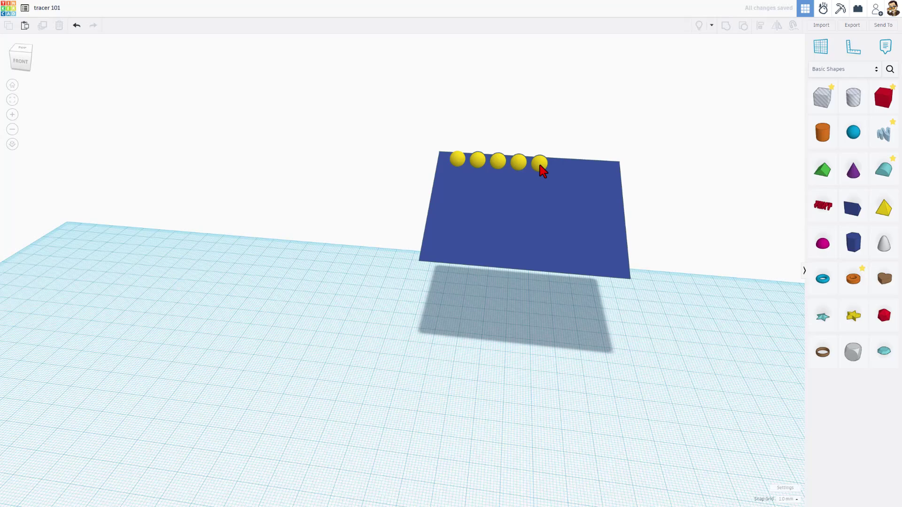
Narrow the wedge to 57.00 wide and switch to the Sim Lab workspace.
left_click(594, 219)
left_click_drag(618, 243, 562, 242)
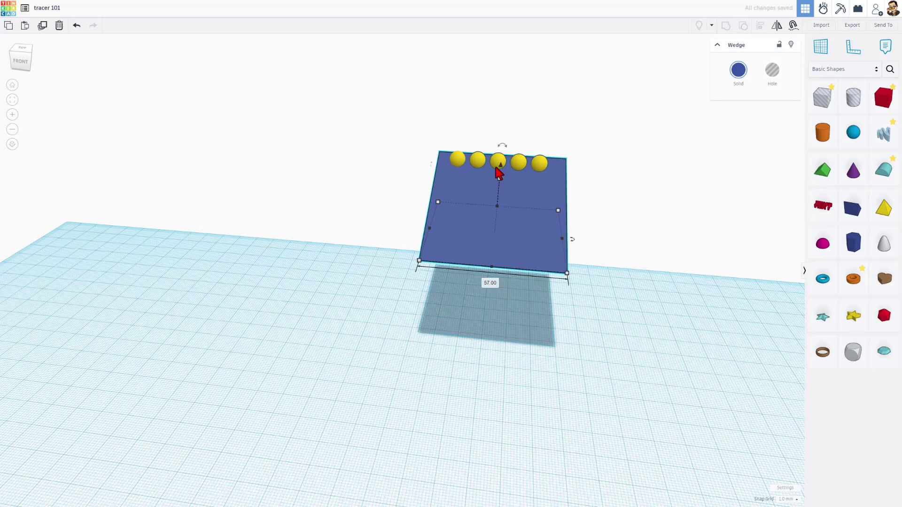
mouse_move(674, 288)
right_mouse_down()
mouse_move(686, 290)
mouse_move(709, 268)
mouse_move(676, 275)
right_mouse_up()
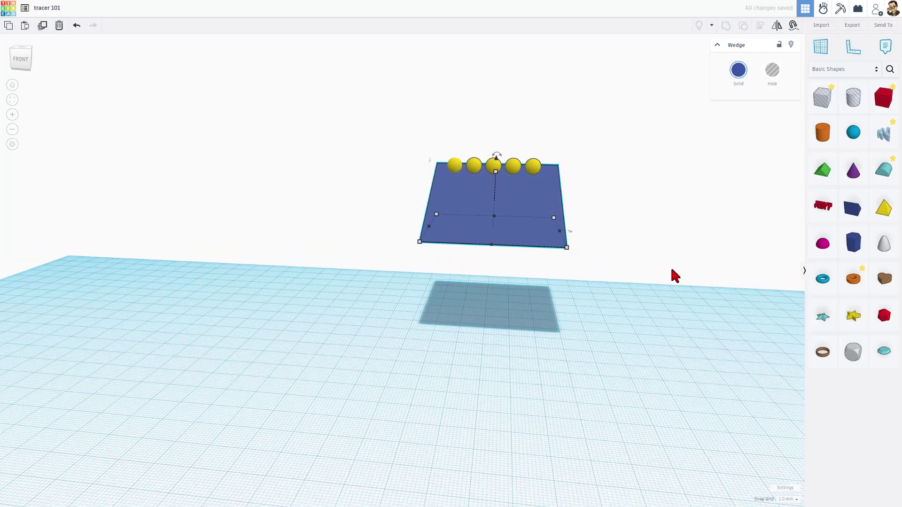
left_click(823, 10)
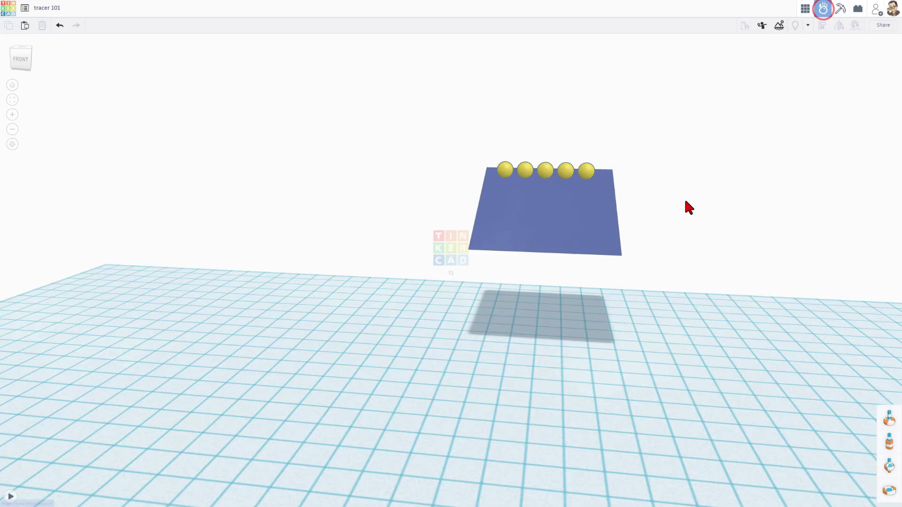
right_click_drag(685, 221, 545, 217)
Make the second sphere Concrete, coloured light grey.
left_click(552, 187)
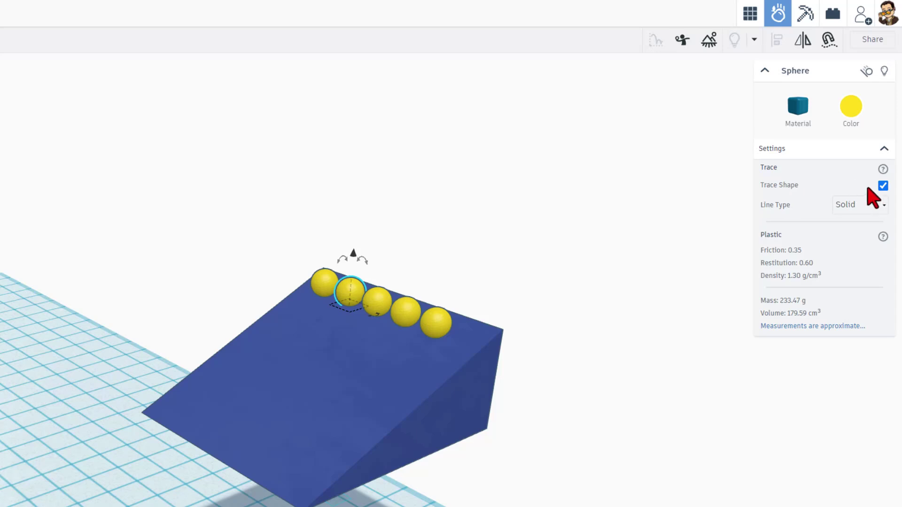
left_click(798, 113)
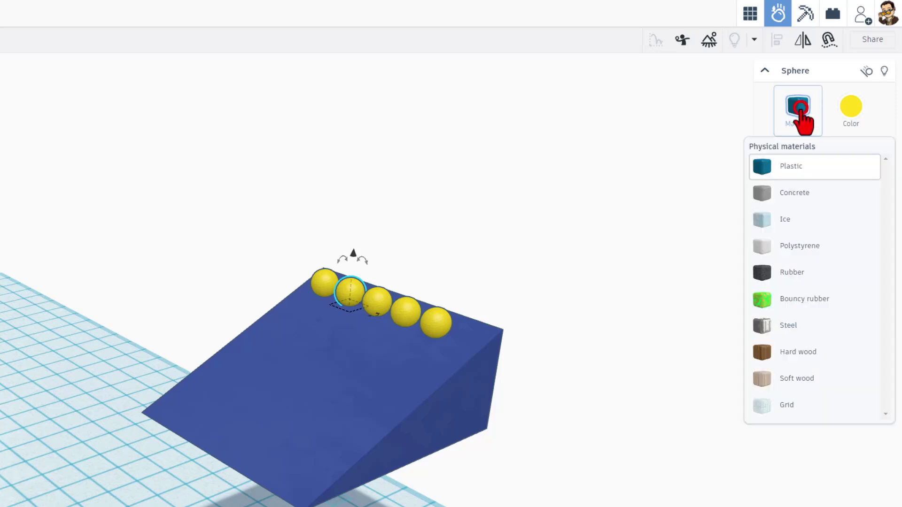
left_click(797, 195)
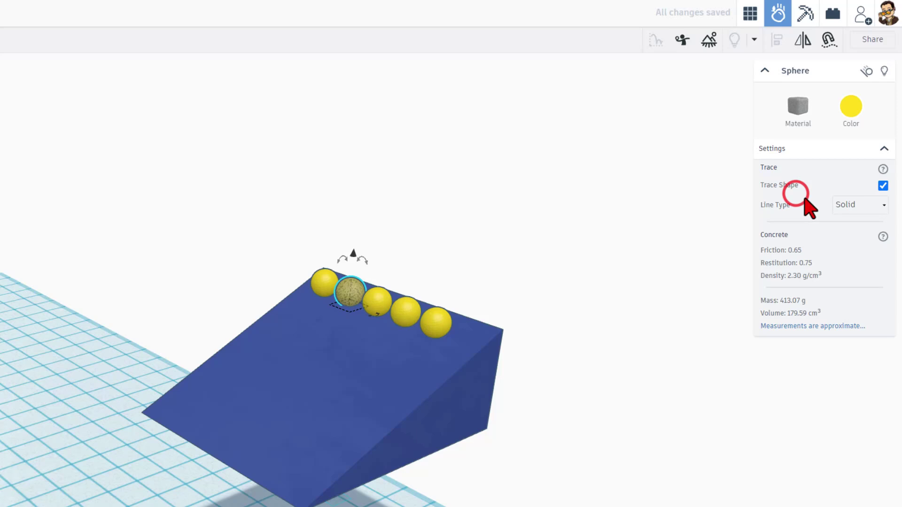
left_click(844, 110)
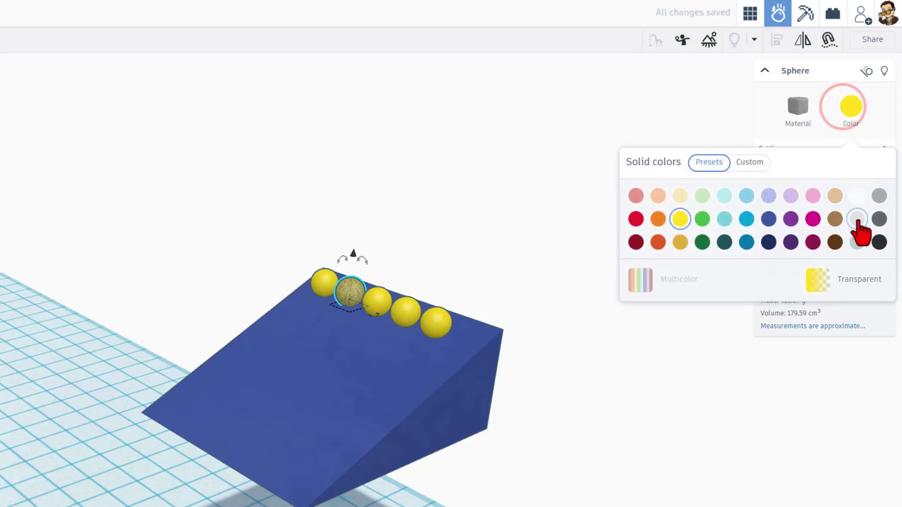
left_click(857, 242)
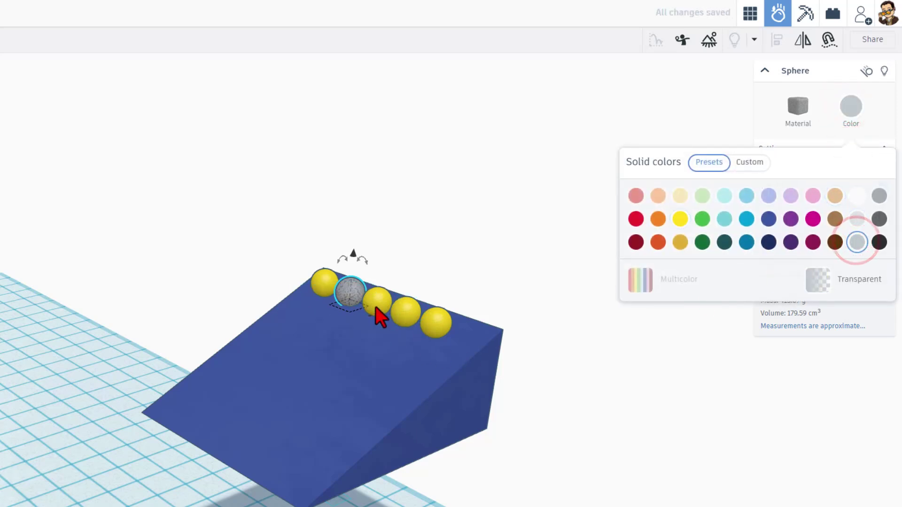
Make the third sphere Ice, coloured light teal.
left_click(376, 303)
left_click(799, 109)
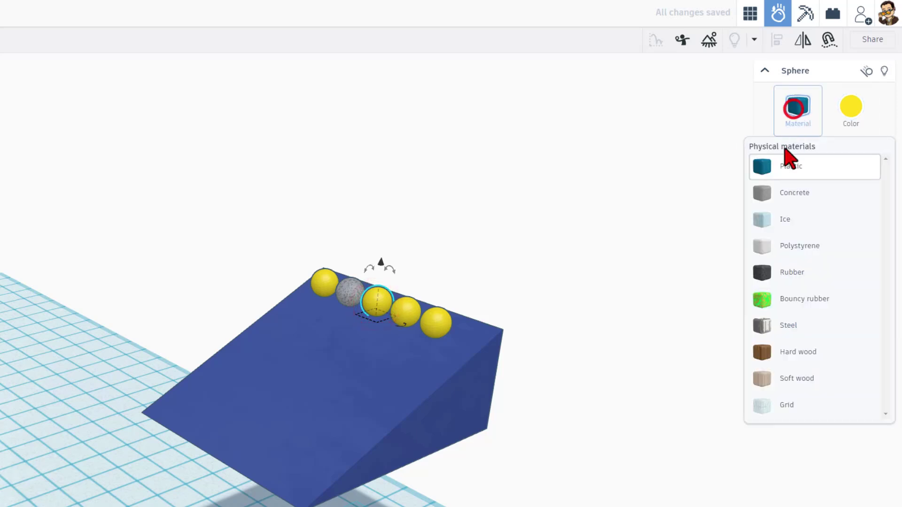
left_click(780, 221)
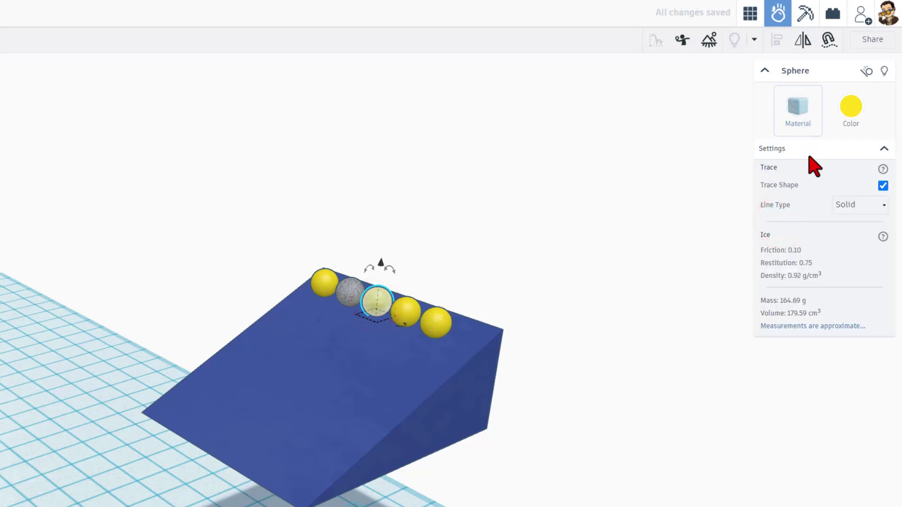
left_click(849, 109)
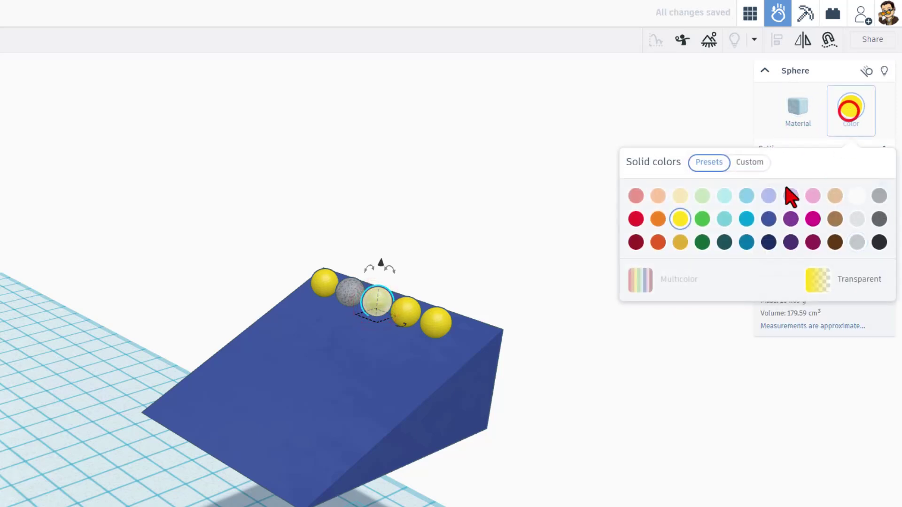
left_click(724, 219)
Make the fourth sphere Polystyrene, coloured white.
left_click(407, 314)
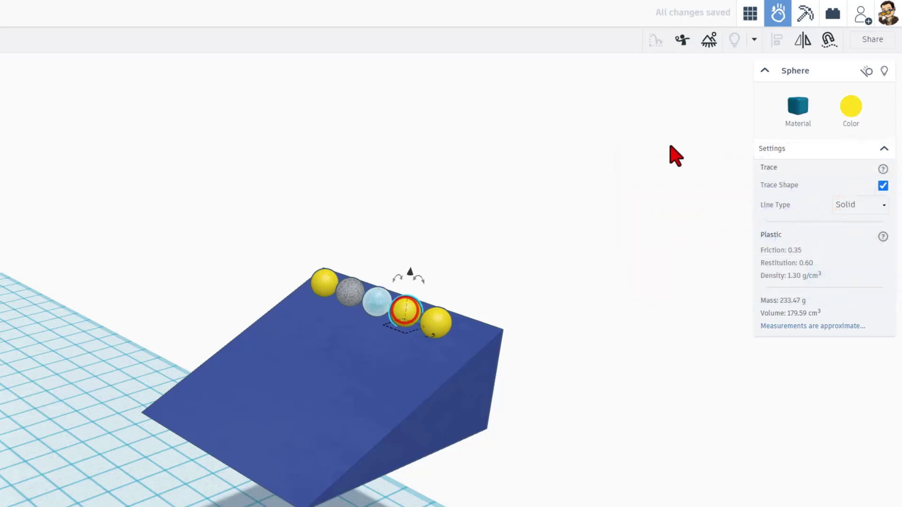
left_click(797, 109)
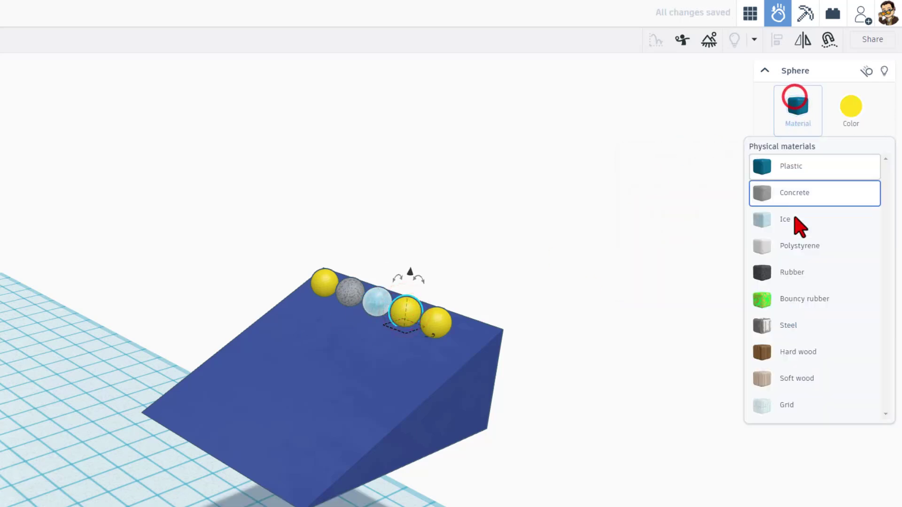
left_click(795, 256)
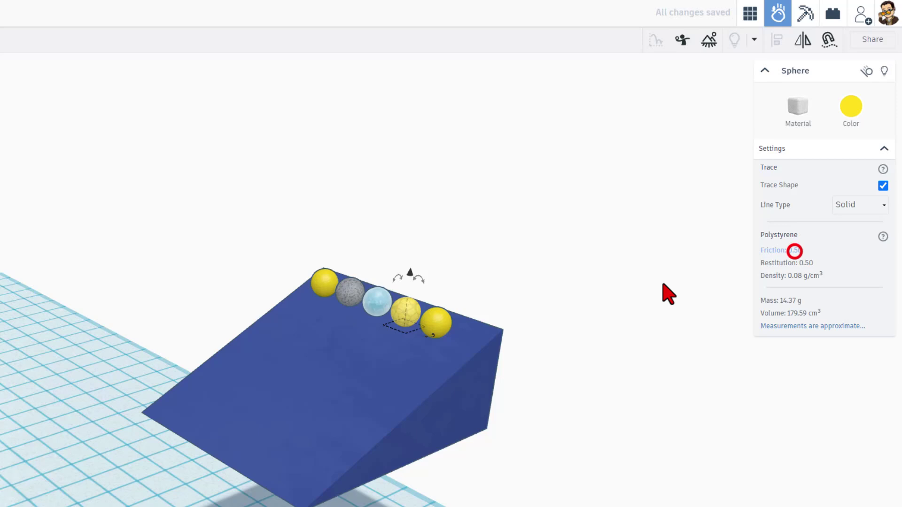
left_click(849, 111)
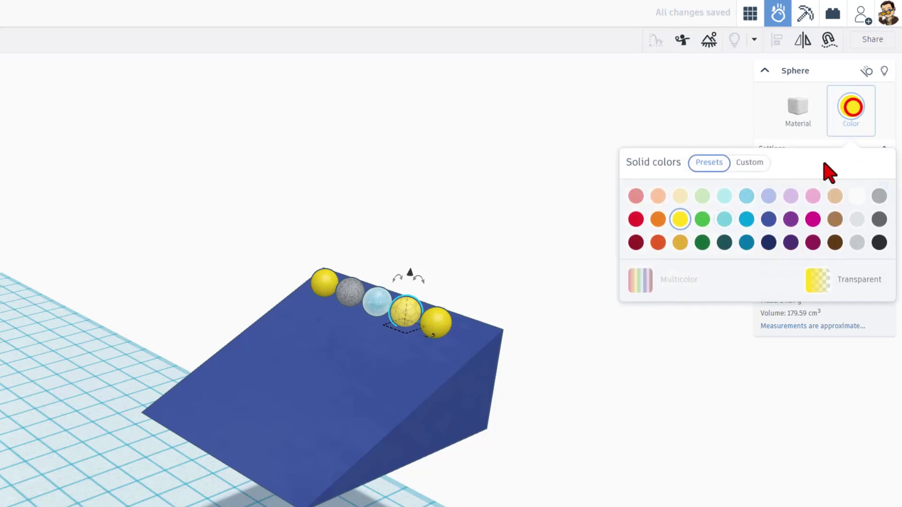
left_click(856, 197)
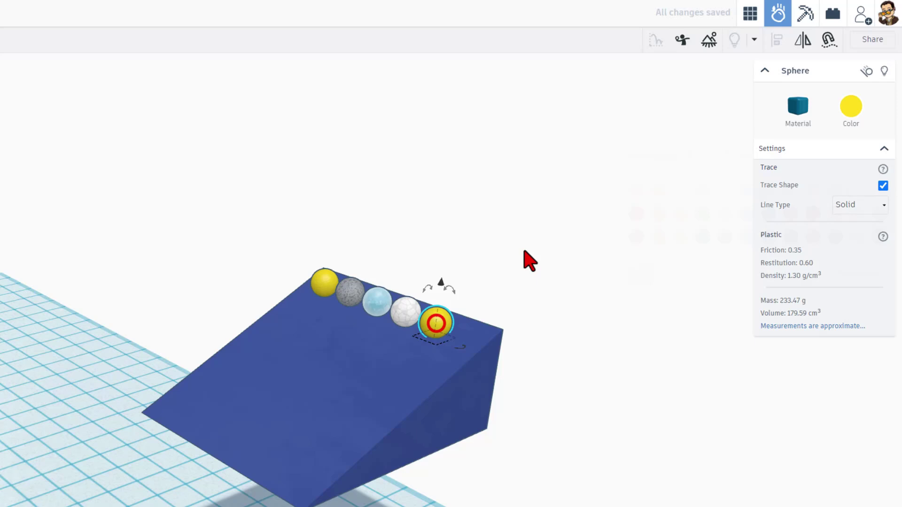
Make the last ball Rubber, coloured black.
left_click(798, 117)
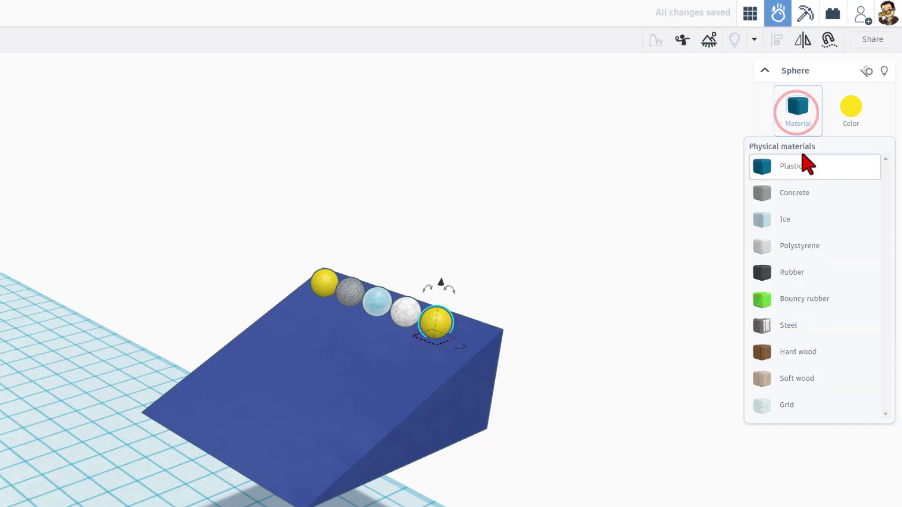
left_click(798, 273)
left_click(858, 107)
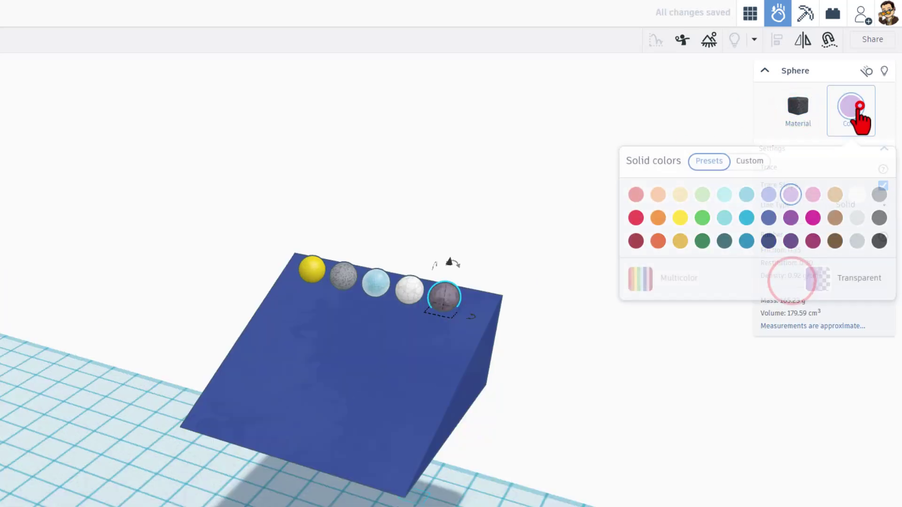
left_click(879, 242)
left_click(465, 209)
right_click_drag(481, 218, 577, 279)
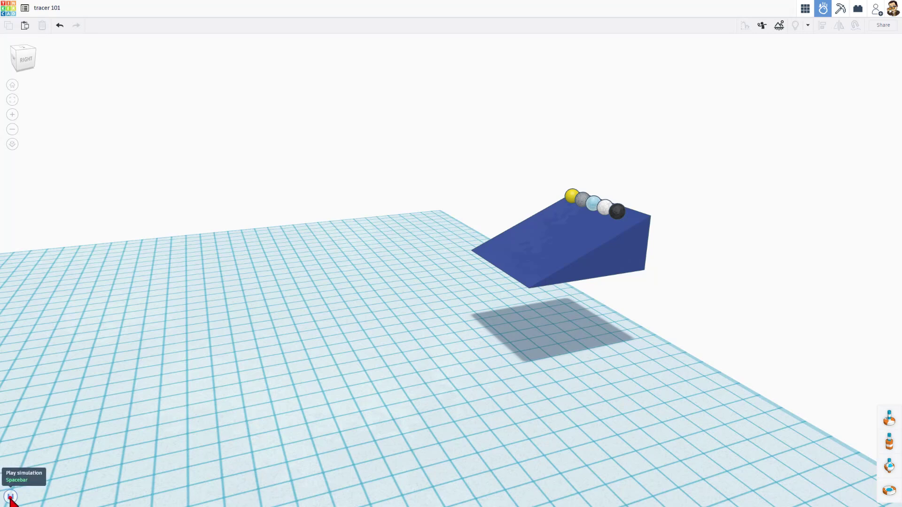
Play the simulation, then rewind the balls up the ramp from a ground-level view.
left_click(11, 497)
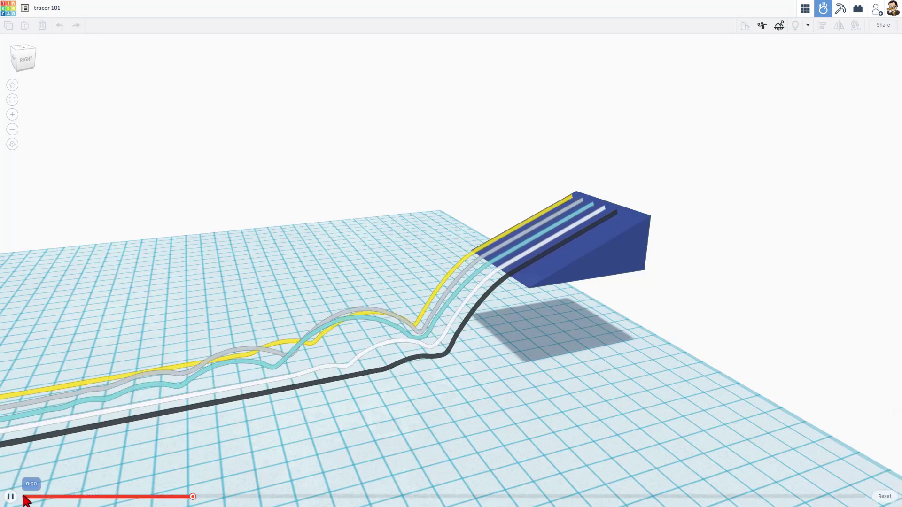
right_click_drag(378, 368, 422, 365)
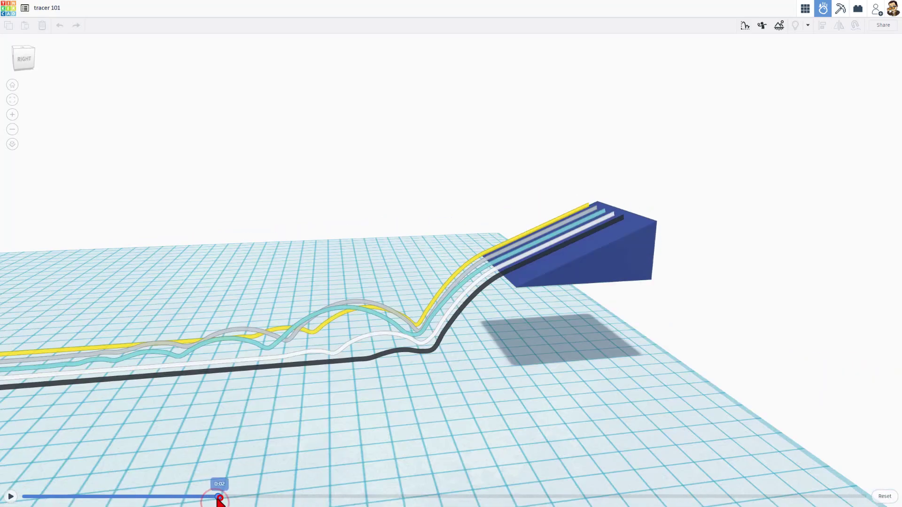
left_click_drag(219, 497, 91, 485)
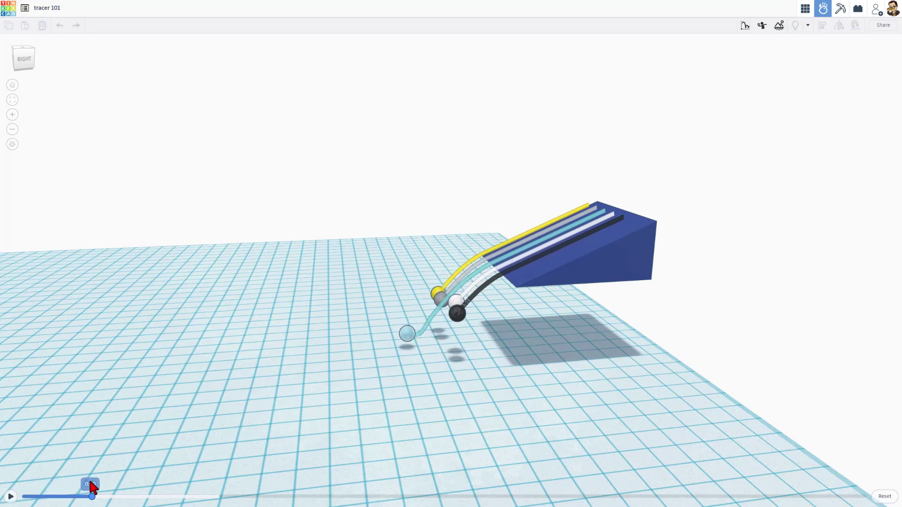
mouse_move(216, 420)
right_mouse_down()
mouse_move(171, 391)
mouse_move(207, 397)
mouse_move(218, 413)
mouse_move(272, 439)
mouse_move(231, 419)
right_mouse_up()
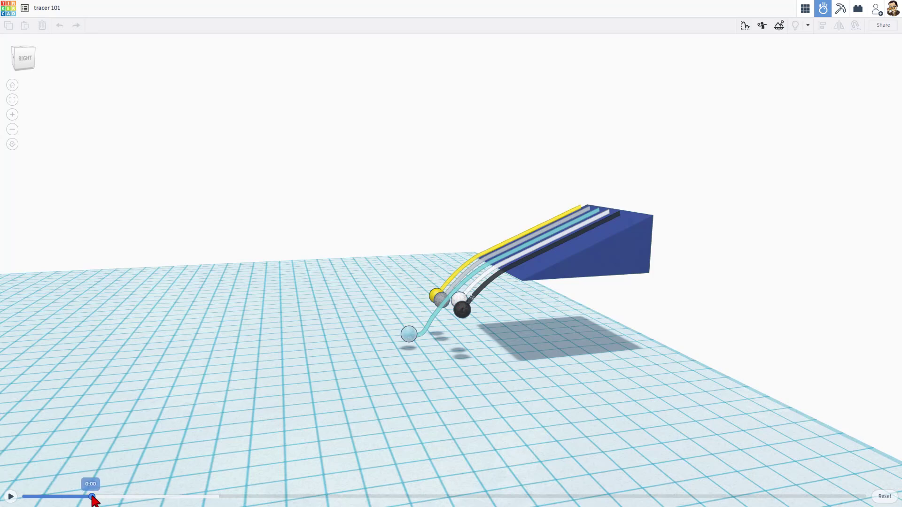
Scrub the timeline to about one second, inspecting the traces from behind and the side.
right_click_drag(368, 390, 127, 388)
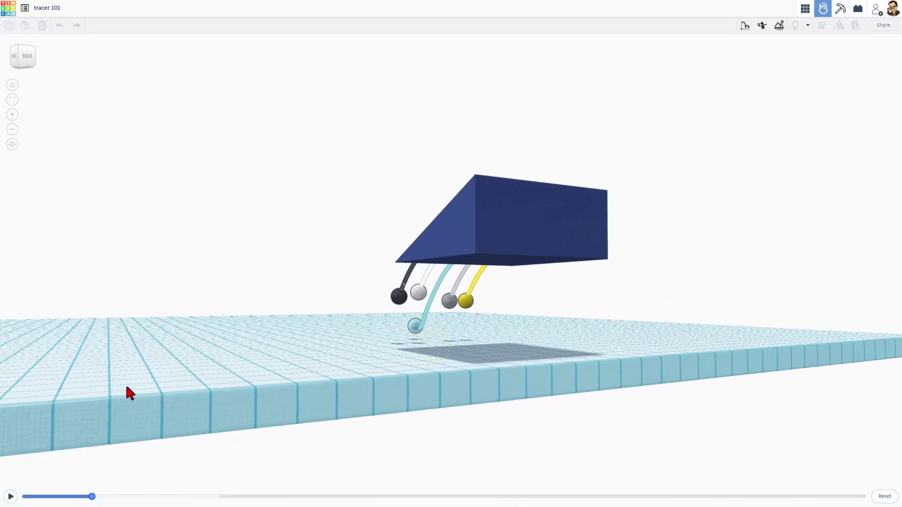
left_click_drag(89, 497, 106, 496)
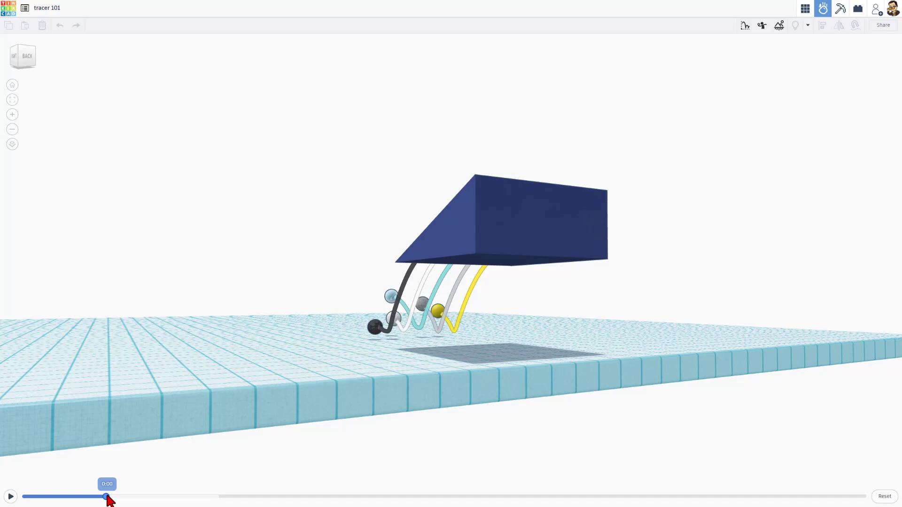
left_click_drag(107, 497, 123, 498)
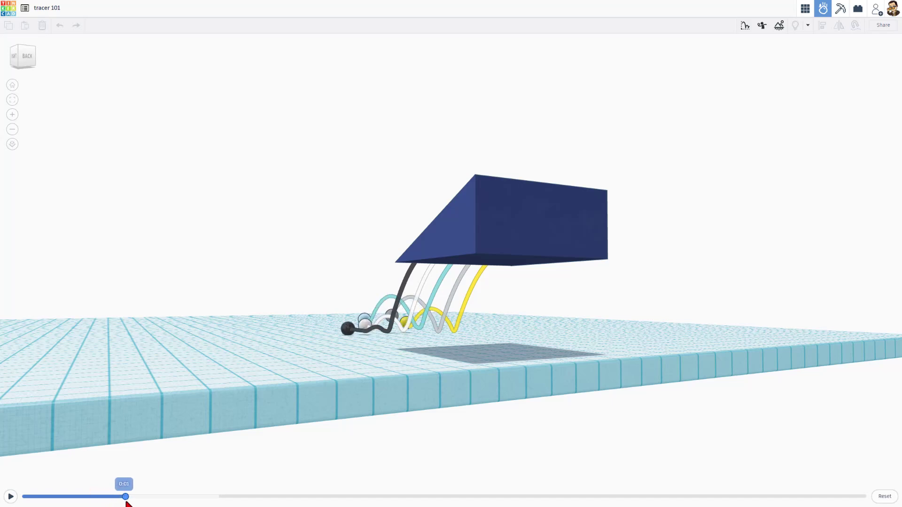
left_click_drag(126, 501, 109, 497)
right_click_drag(140, 427, 491, 437)
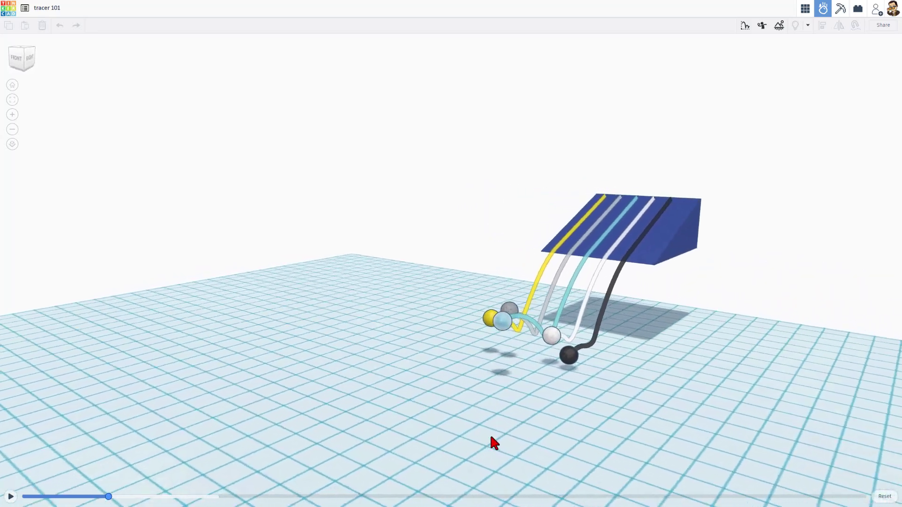
Reset the scene and lift the ramp with all five balls to 50.00 mm above the workplane.
left_click(883, 498)
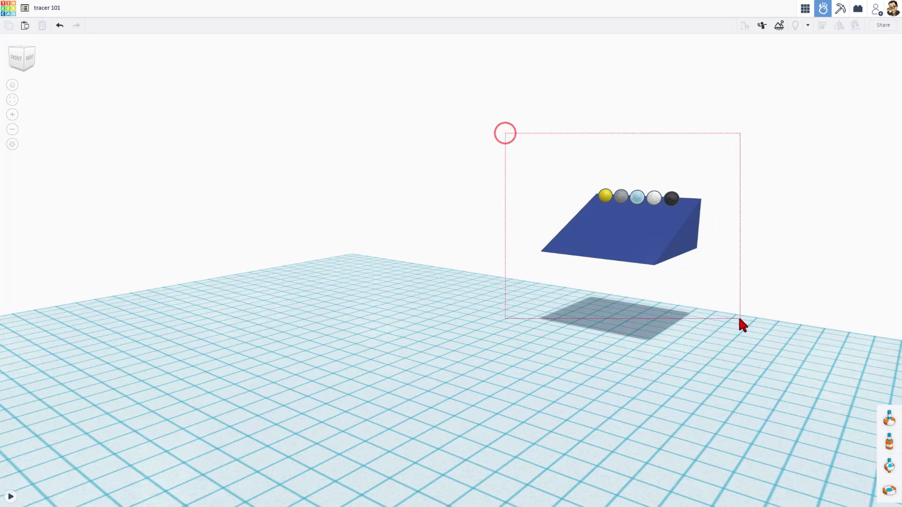
left_click_drag(740, 319, 739, 319)
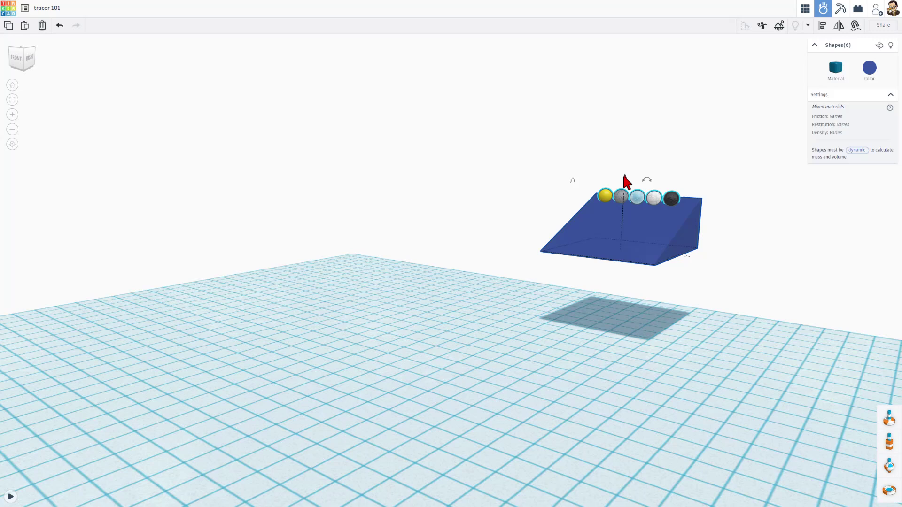
left_click_drag(624, 175, 620, 143)
mouse_move(579, 295)
right_mouse_down()
mouse_move(497, 298)
mouse_move(508, 293)
right_mouse_up()
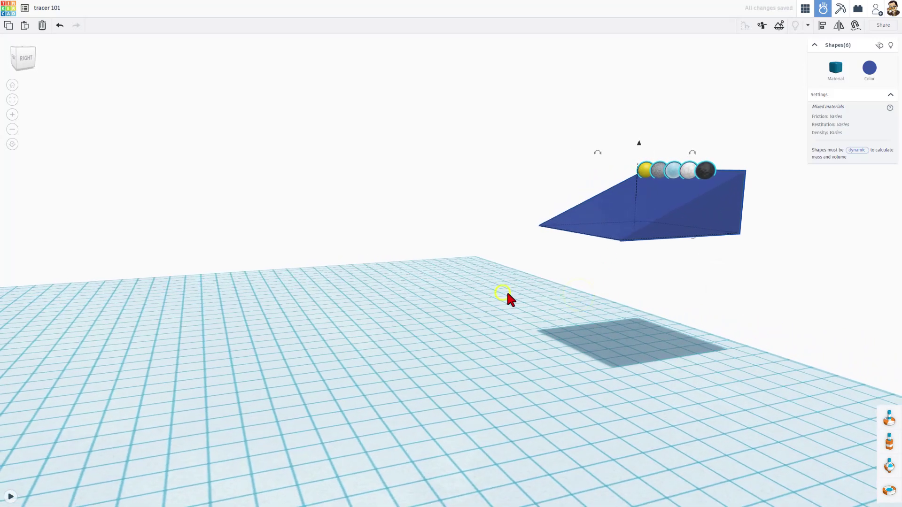
Play and pause from the raised ramp, then rewind and scrub to just after the balls land.
left_click(10, 497)
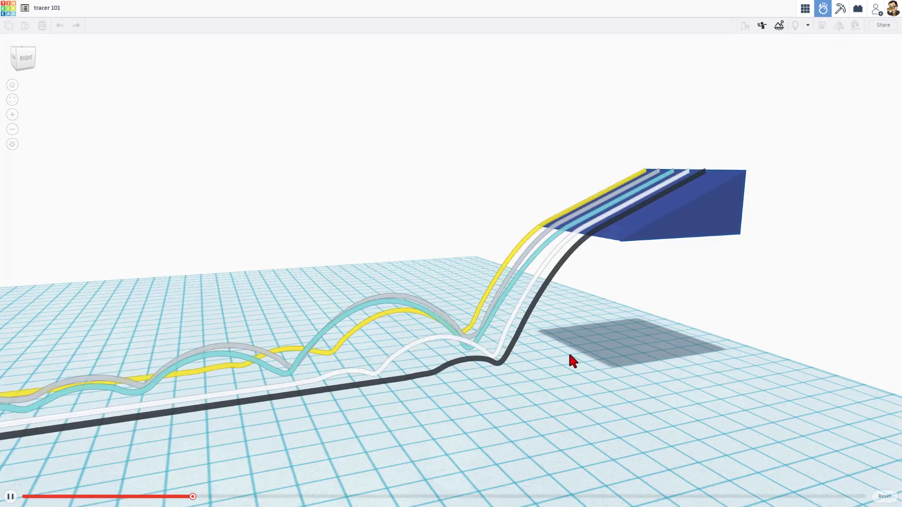
mouse_move(568, 359)
right_mouse_down()
mouse_move(495, 352)
mouse_move(529, 348)
mouse_move(568, 361)
right_mouse_up()
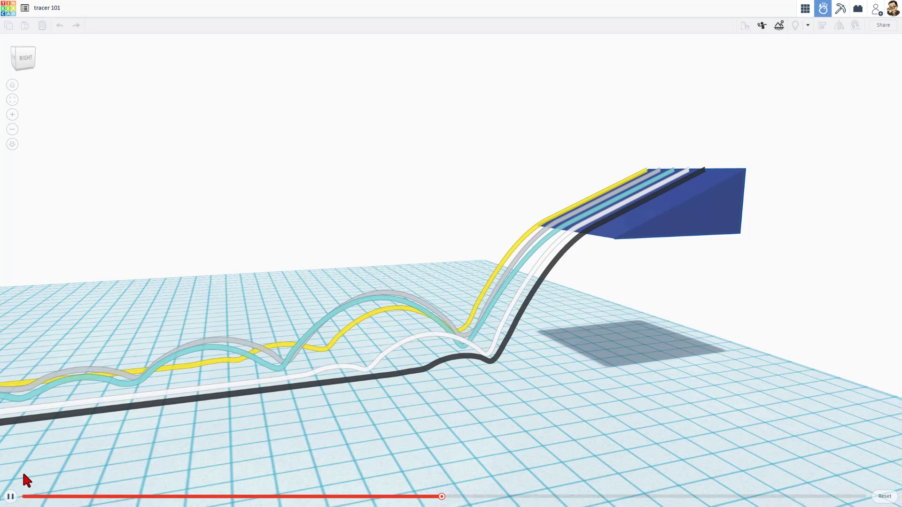
left_click(10, 497)
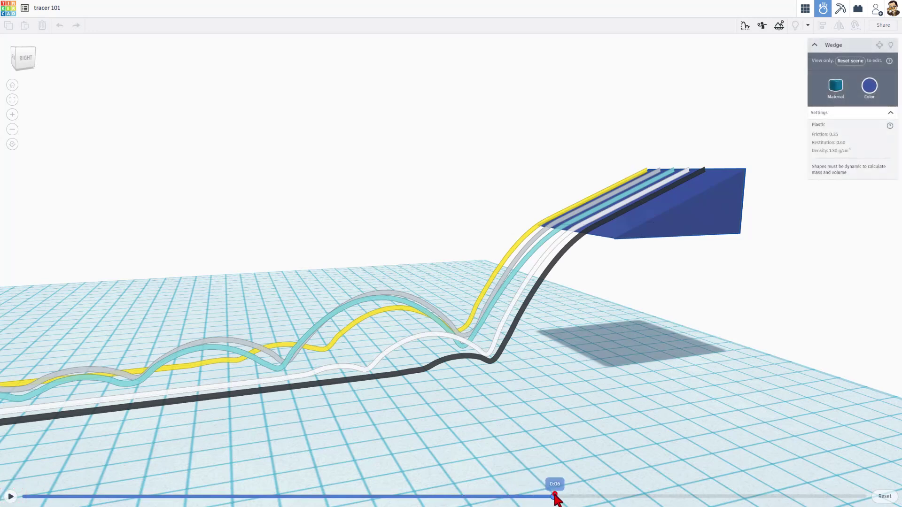
left_click_drag(252, 472, 106, 454)
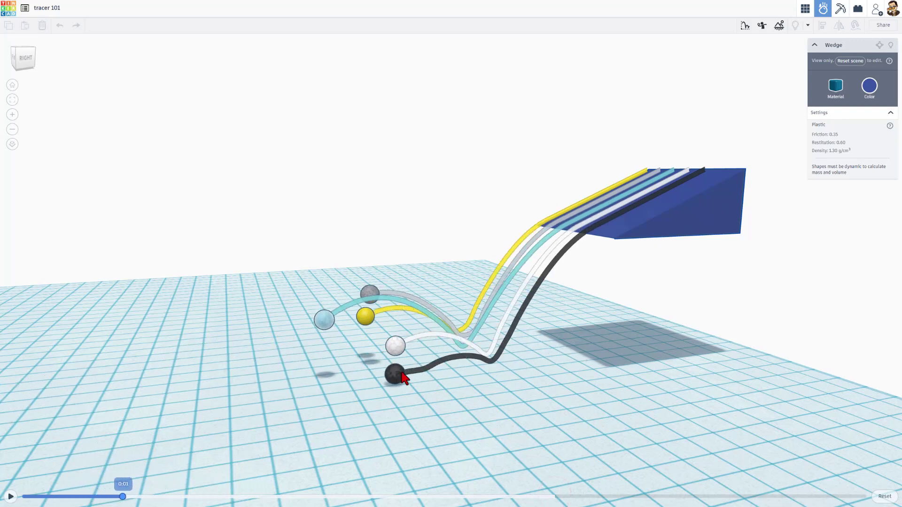
left_click(402, 374)
right_click_drag(401, 374, 667, 197)
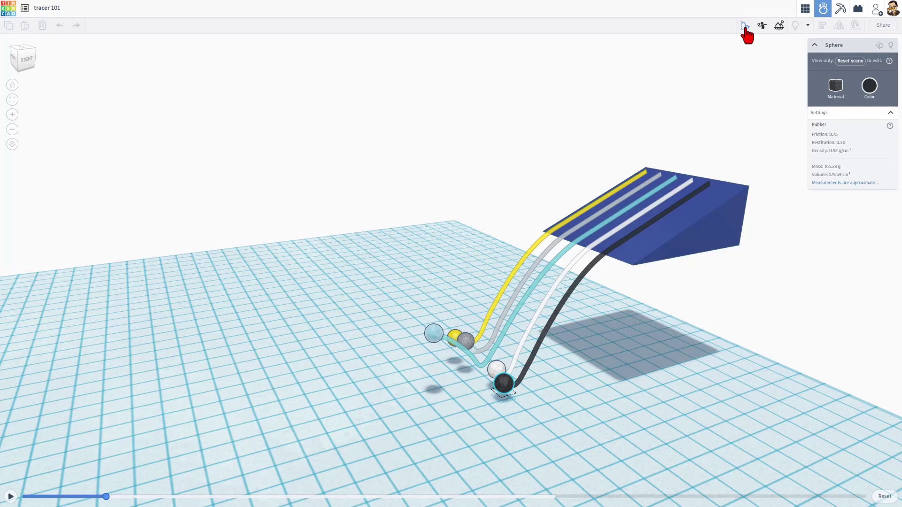
Show the velocity trace graph, then switch it to acceleration at about one second.
left_click(745, 28)
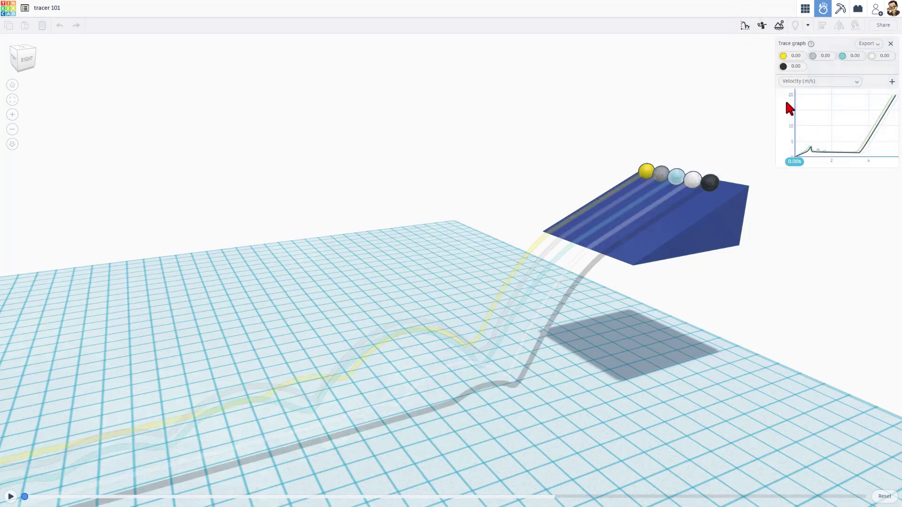
left_click_drag(793, 157, 830, 155)
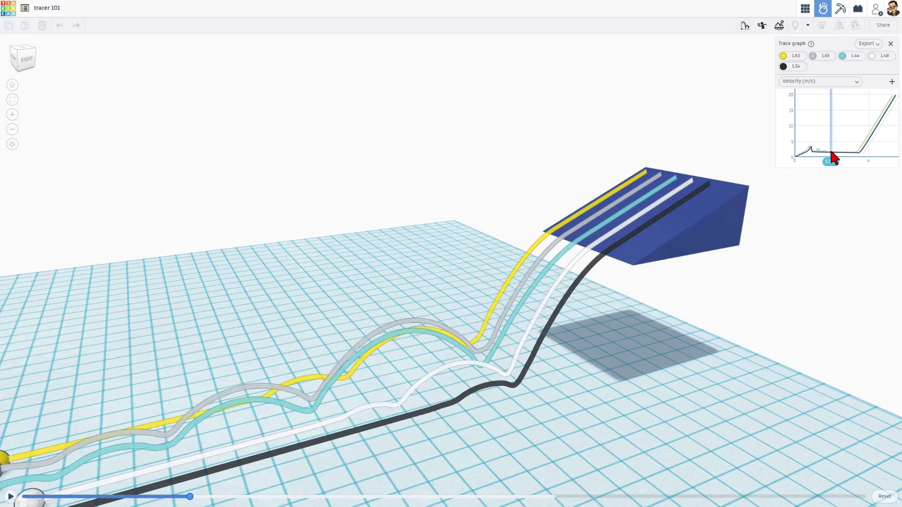
left_click(812, 81)
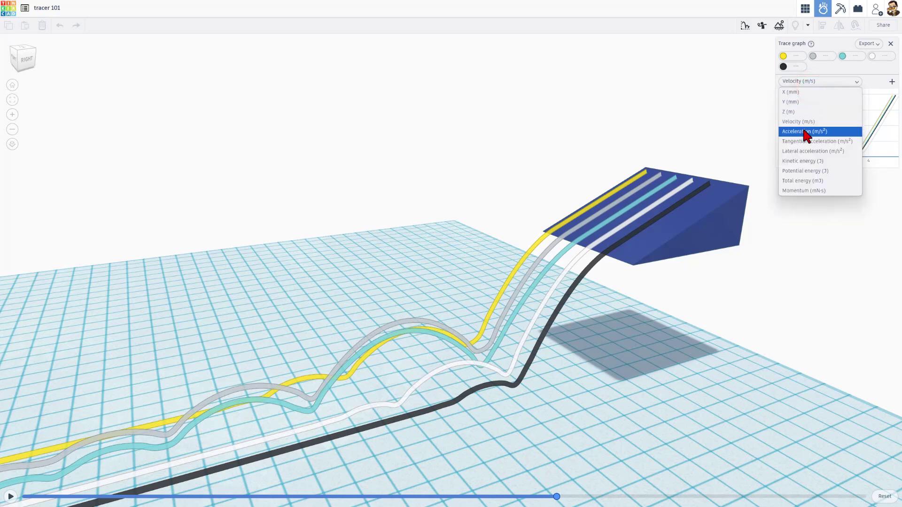
left_click(806, 132)
left_click(799, 141)
mouse_move(795, 142)
left_mouse_down()
mouse_move(819, 159)
mouse_move(808, 156)
left_mouse_up()
Switch the trace graph to potential energy and restart the simulation from the beginning.
left_click(809, 81)
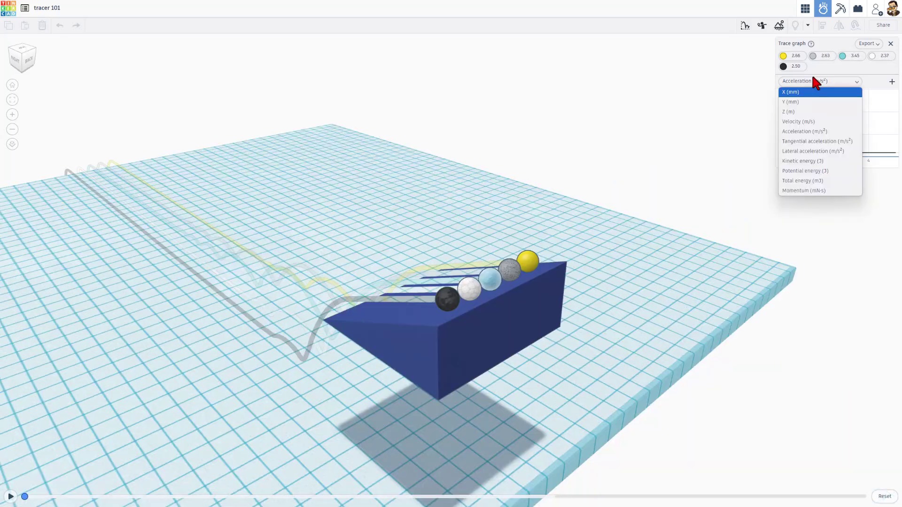
left_click(809, 81)
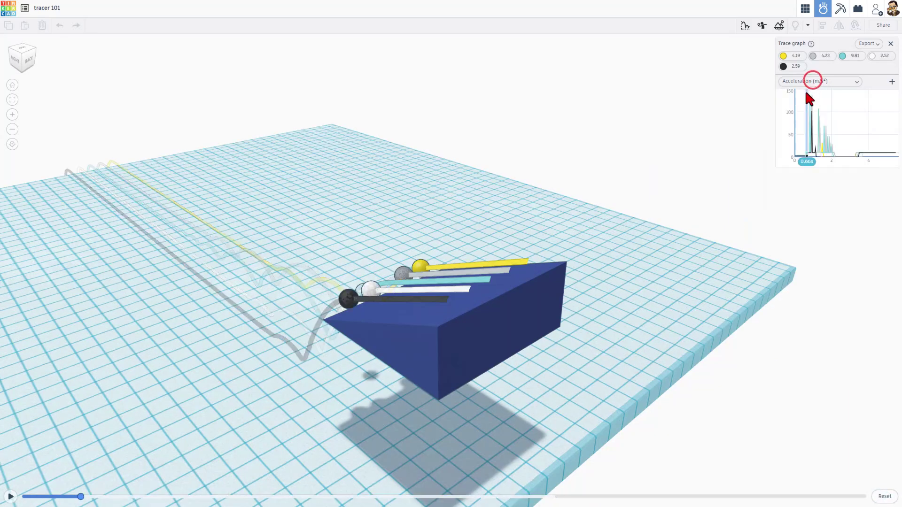
left_click(808, 81)
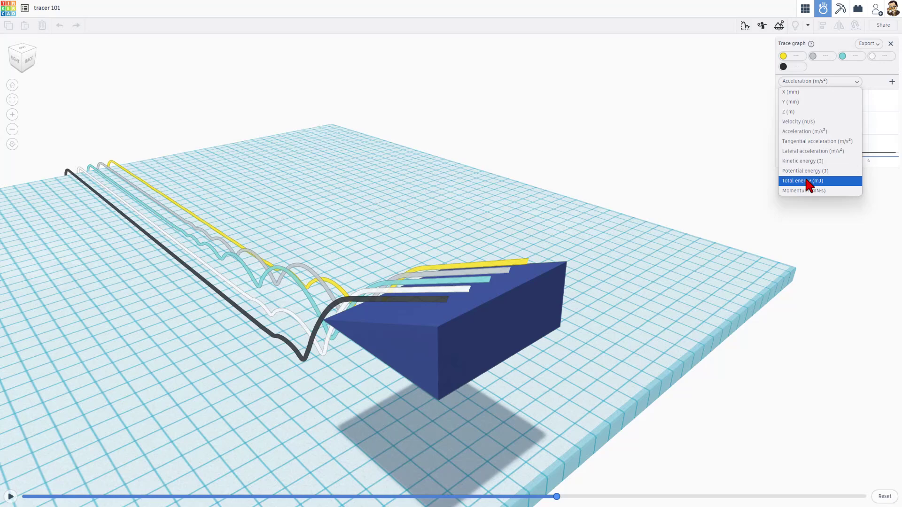
left_click(804, 171)
right_click_drag(305, 197, 361, 202)
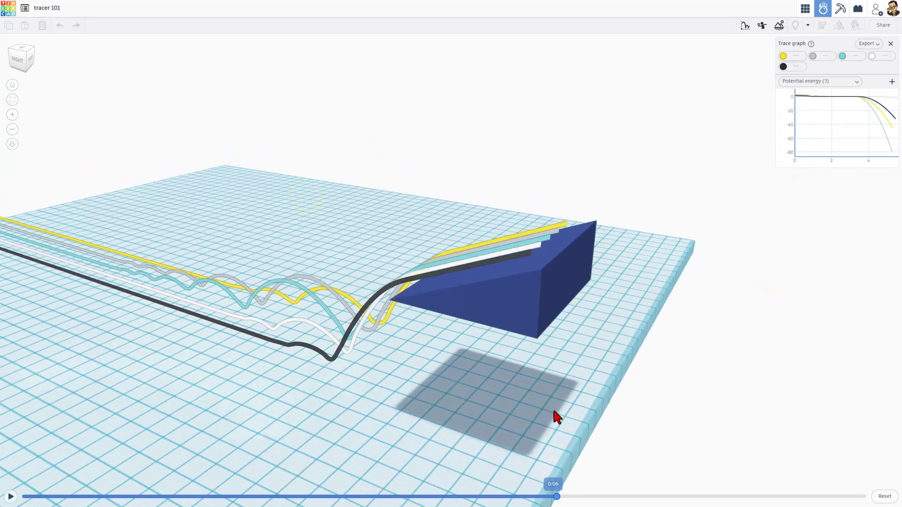
key("space")
Reset the simulation, return to the design, and widen the wedge ramp from 57 to 121.
left_click(886, 496)
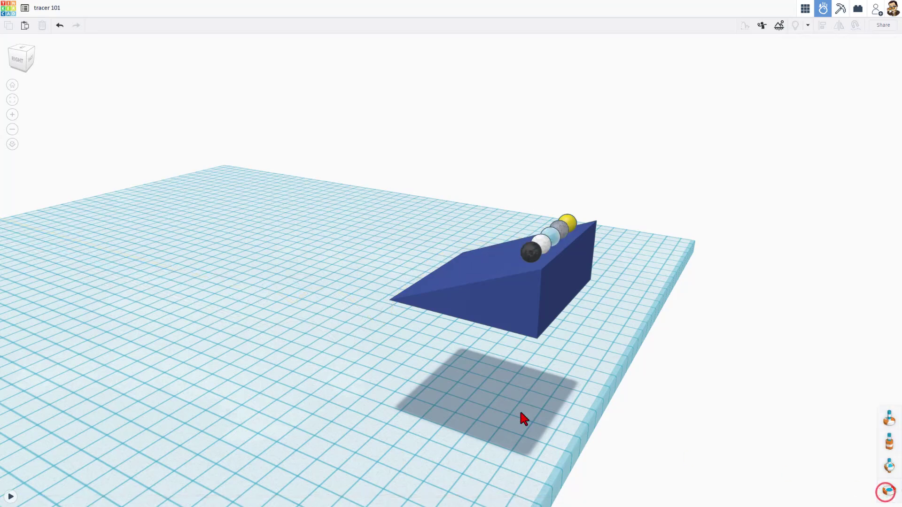
mouse_move(446, 405)
right_mouse_down()
mouse_move(723, 452)
mouse_move(818, 302)
mouse_move(791, 284)
mouse_move(632, 267)
right_mouse_up()
left_click(805, 8)
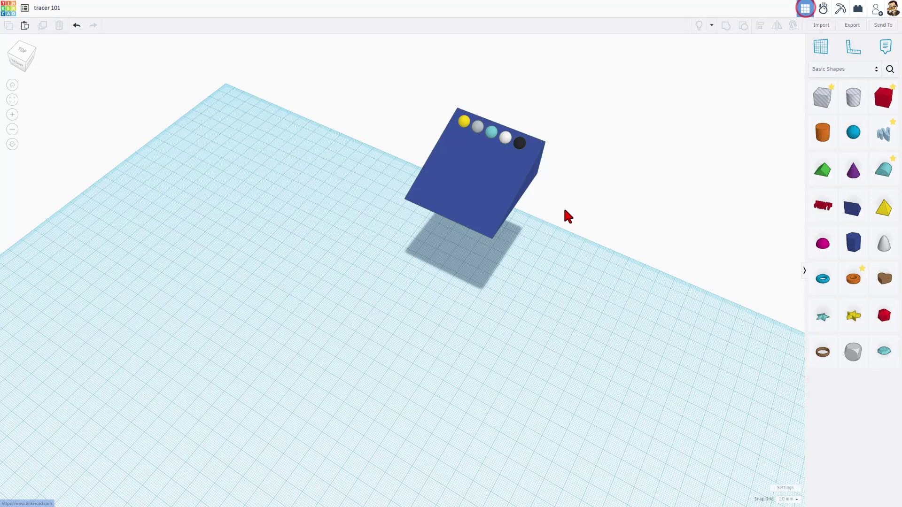
right_click_drag(538, 215, 471, 187)
left_click(446, 180)
left_click_drag(471, 195, 611, 205)
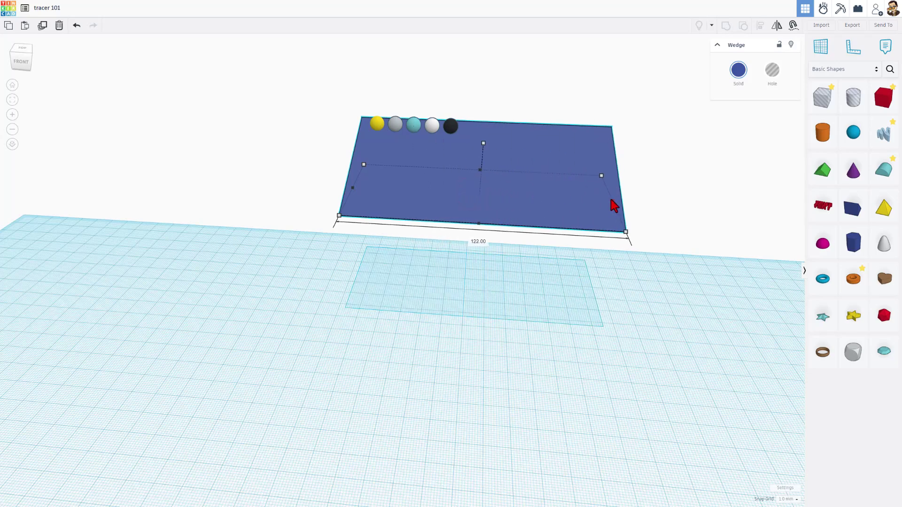
Duplicate the black sphere with Ctrl+D, shifting copies right along the row, and delete the extra.
left_click(452, 129)
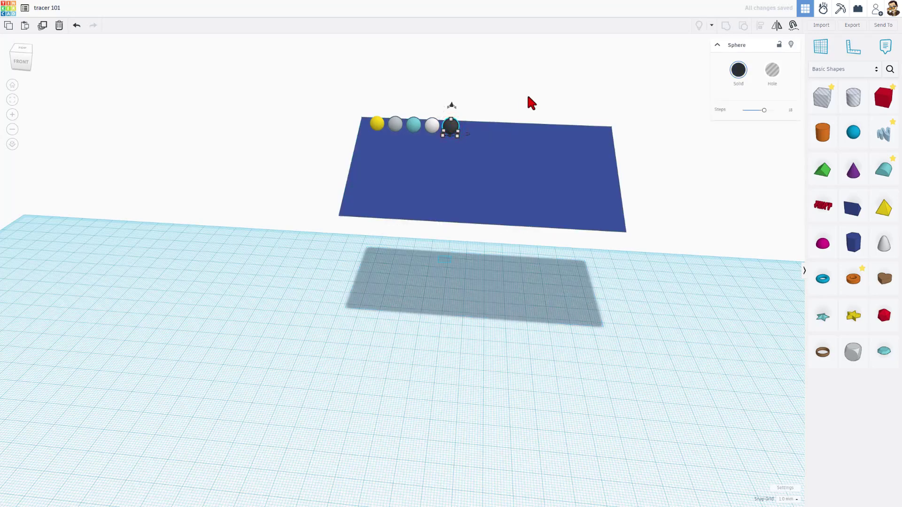
key("ctrl+d")
key("Right")
key("Right")
key("Right")
key("Right")
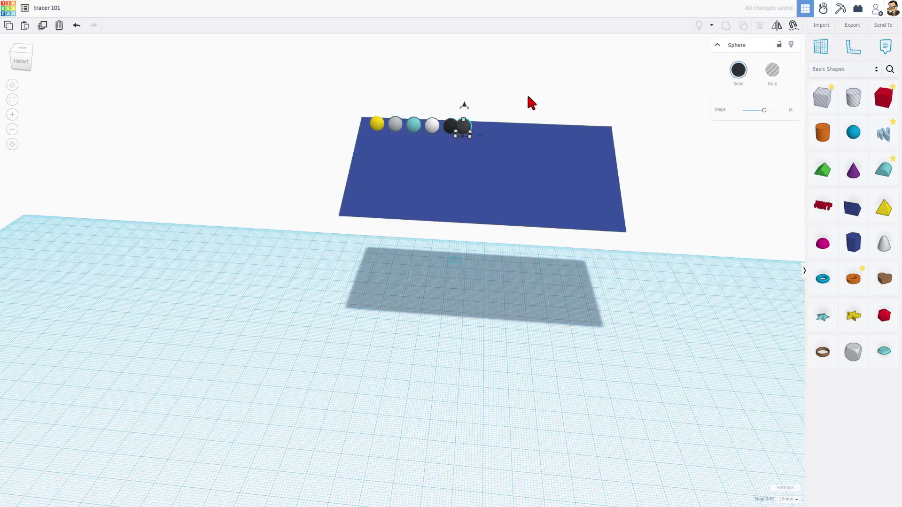
key("Right")
key("Right")
key("Right")
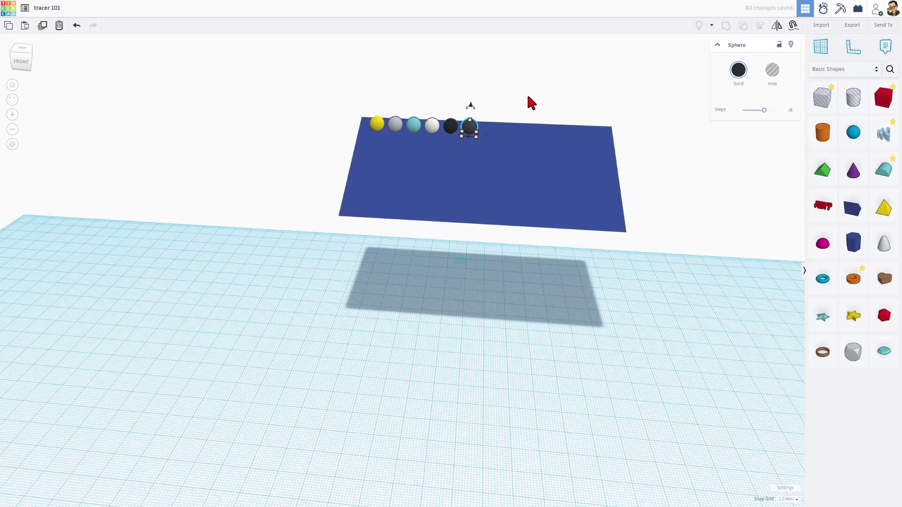
key("ctrl+d")
key("ctrl+d")
key("ctrl+d")
key("ctrl+d")
key("Delete")
Check the row of black spheres, then narrow the ramp from its right side to fit them.
right_click_drag(527, 97, 423, 103)
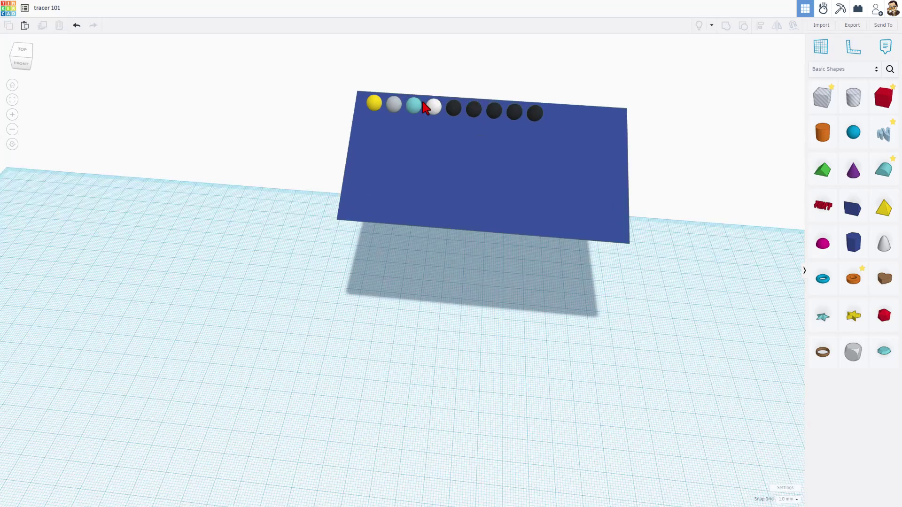
left_click(454, 111)
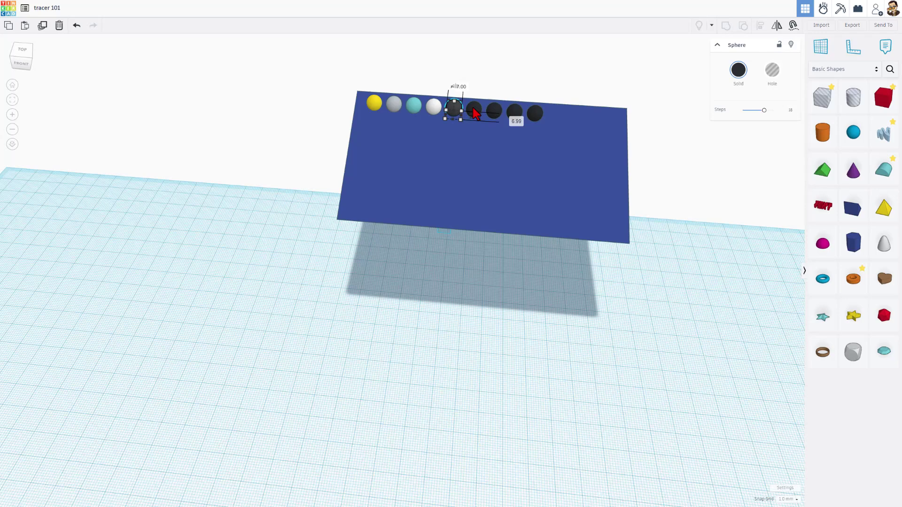
left_click(474, 111)
left_click(537, 115)
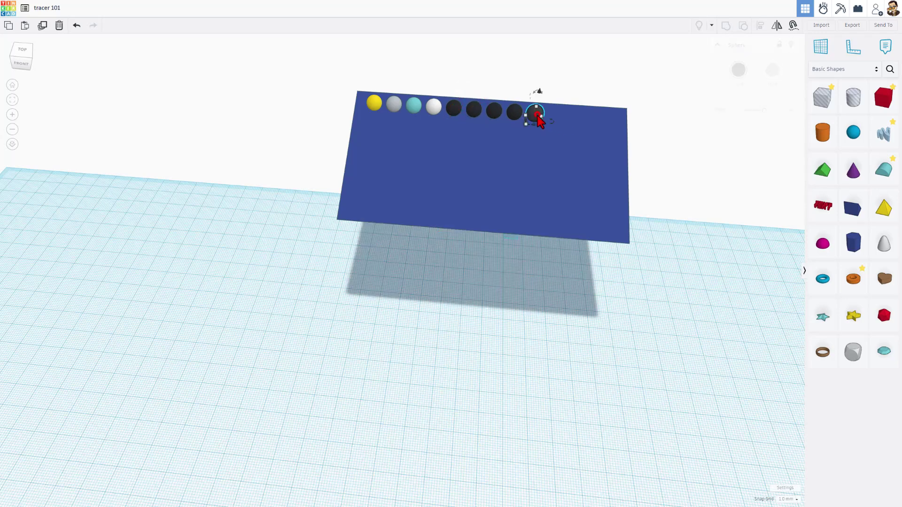
left_click(641, 190)
left_click(613, 192)
left_click_drag(618, 195, 556, 203)
right_click_drag(599, 237, 515, 221)
In Sim Lab, give one black sphere the Bouncy rubber material and a pink colour.
left_click(822, 11)
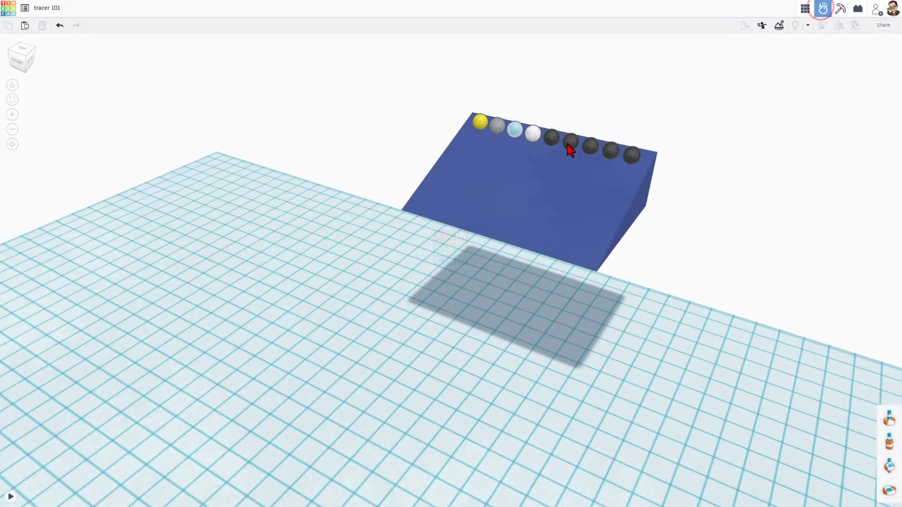
left_click(570, 140)
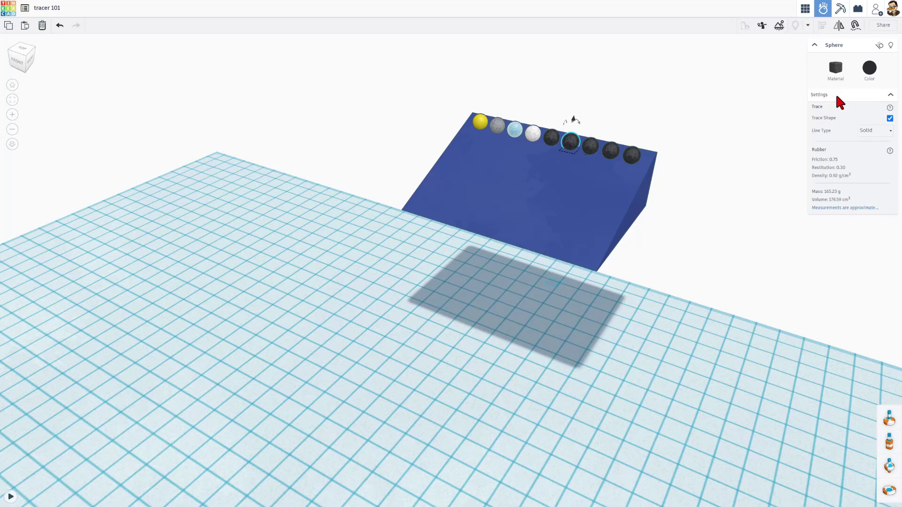
left_click(842, 68)
left_click(828, 192)
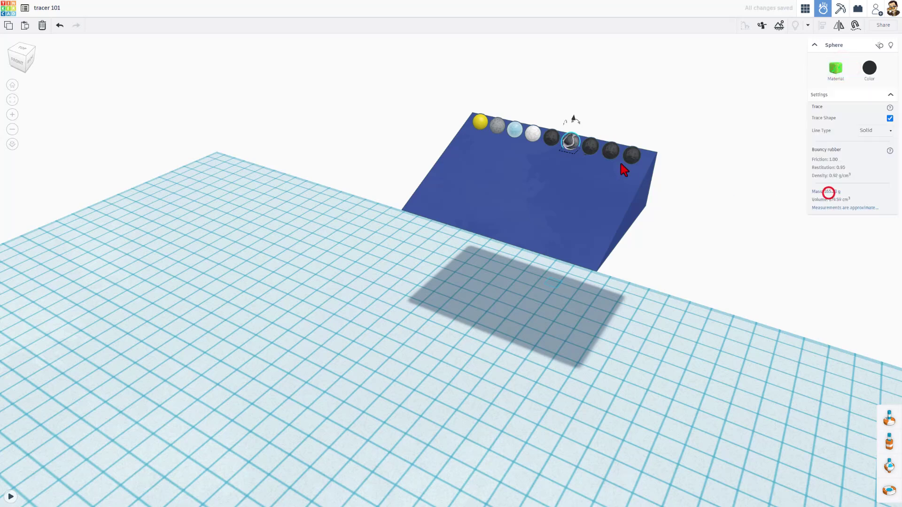
left_click(868, 76)
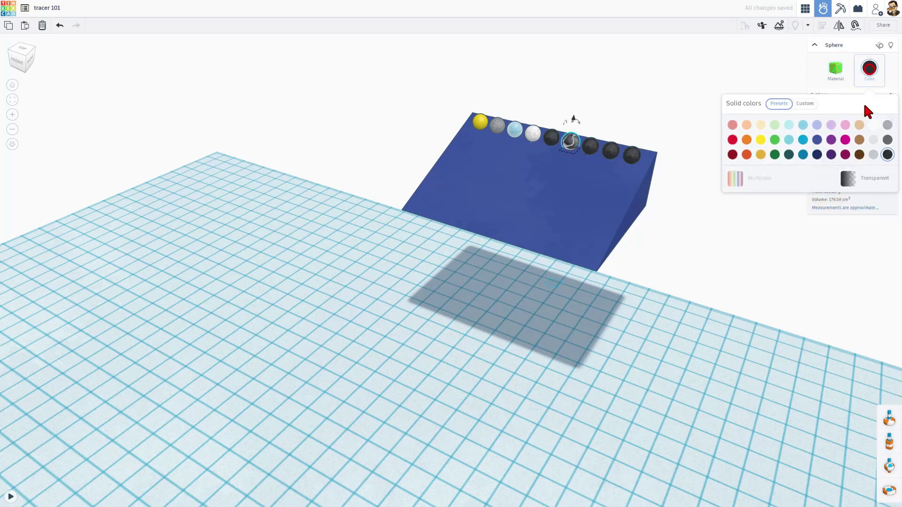
right_click_drag(610, 140, 608, 105)
left_click(583, 136)
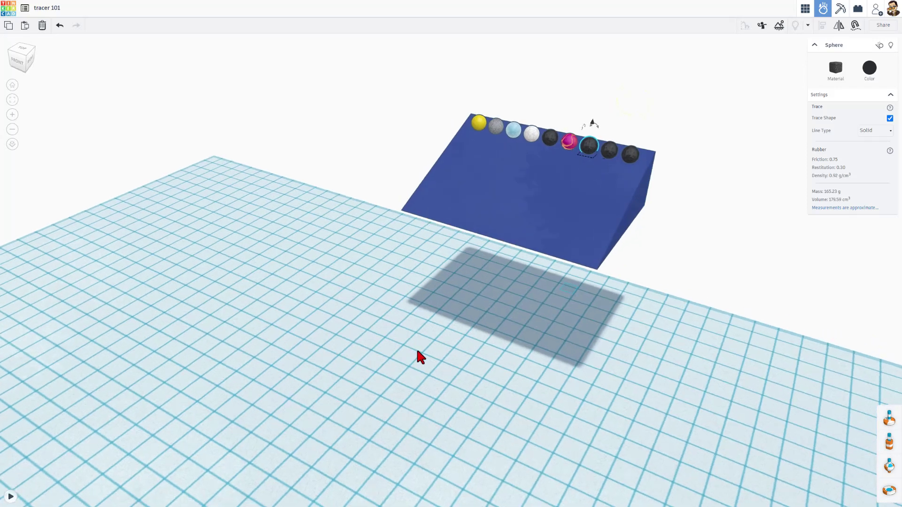
right_click_drag(437, 344, 620, 217)
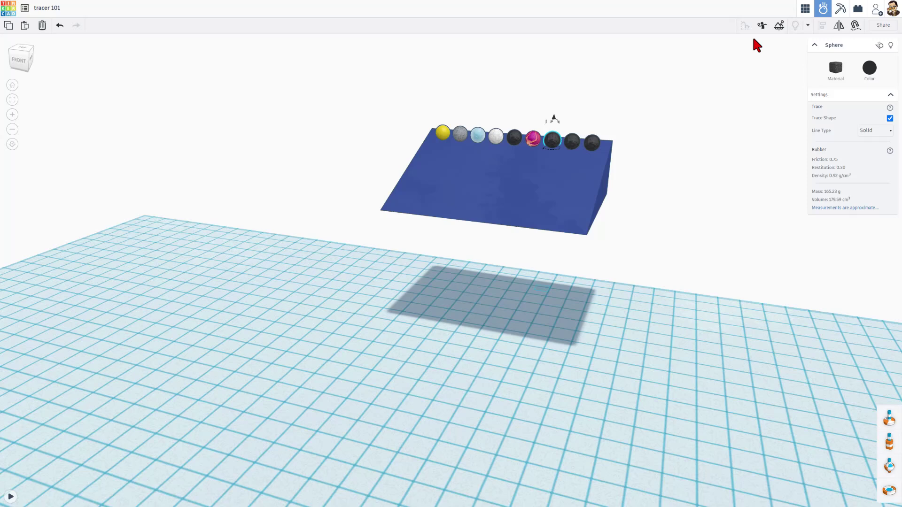
Back in the design workspace, place a new box on the workplane in front of the ramp.
left_click(805, 11)
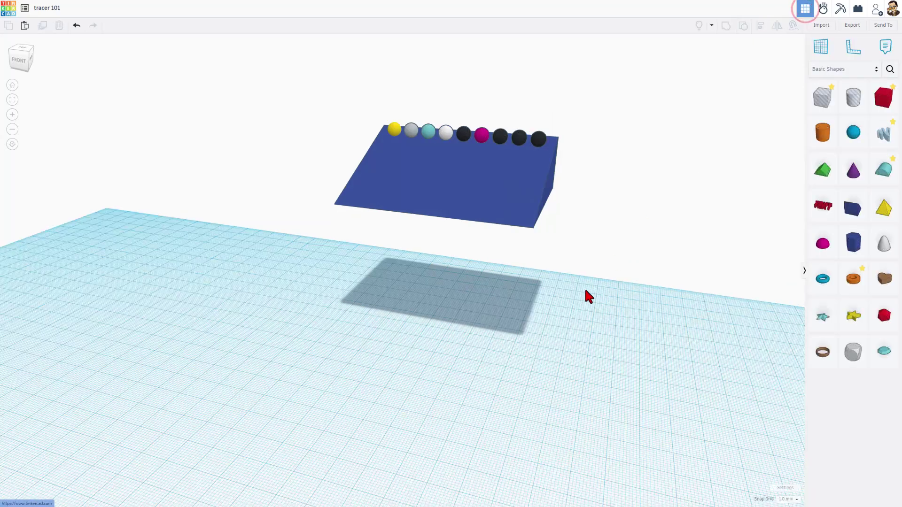
left_click_drag(874, 104, 552, 351)
right_click_drag(552, 352, 569, 312)
scroll(588, 310, "up", 5)
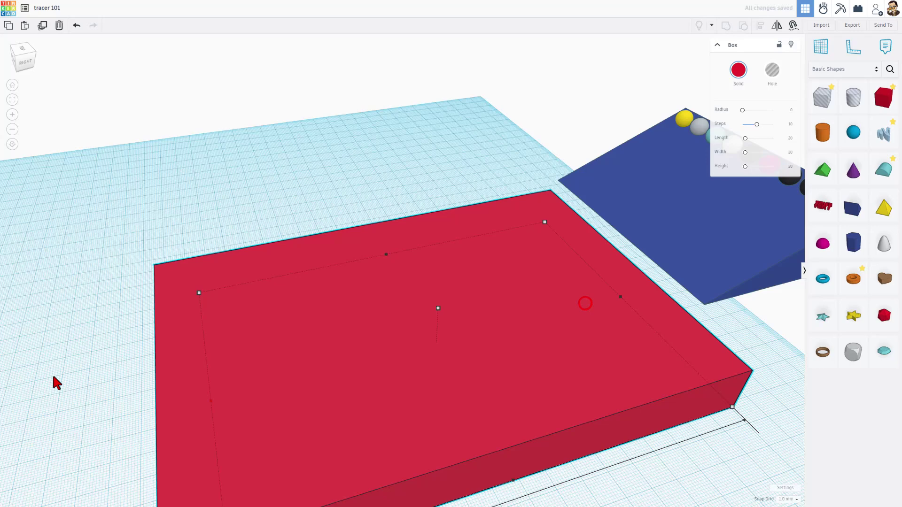
right_click_drag(54, 380, 332, 415)
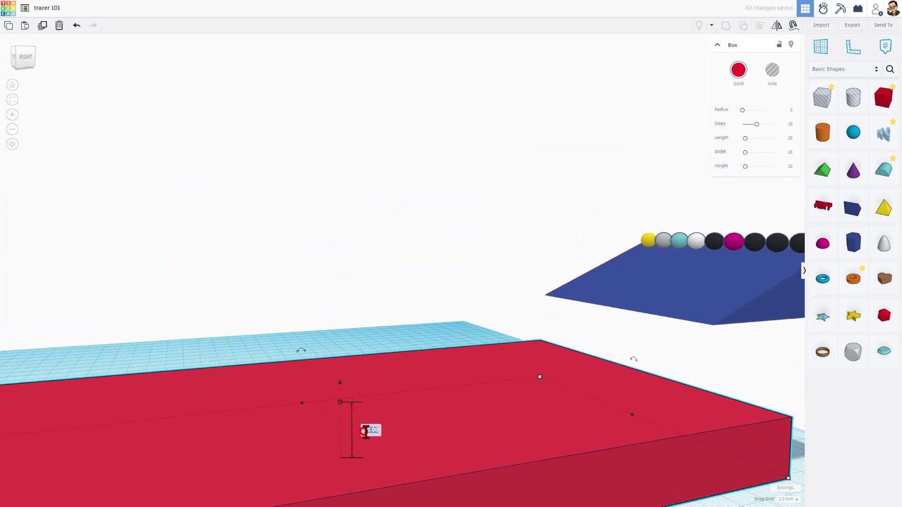
scroll(365, 431, "down", 3)
right_click_drag(179, 234, 288, 283)
Centre the board with the ramp, colour it brown, and reopen Sim Lab.
left_click(504, 288)
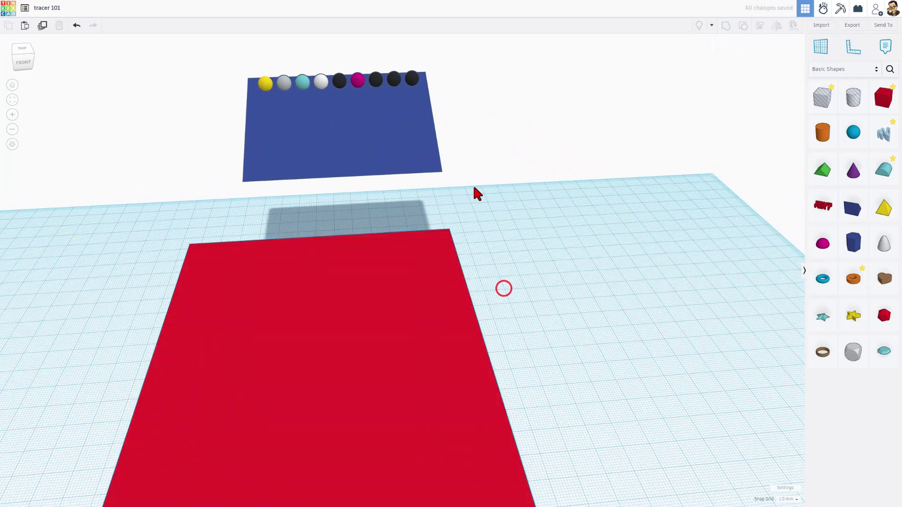
left_click_drag(356, 258, 356, 257)
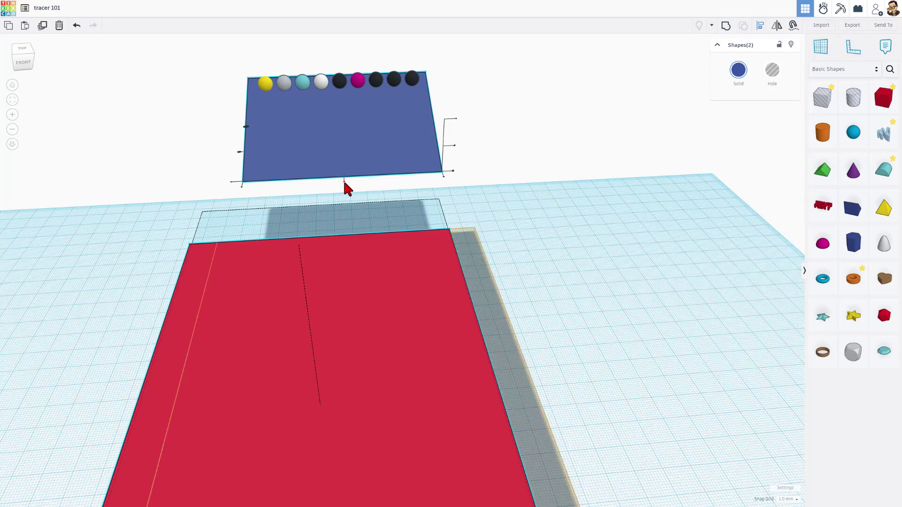
left_click(345, 181)
left_click(497, 213)
right_click_drag(680, 222, 546, 280)
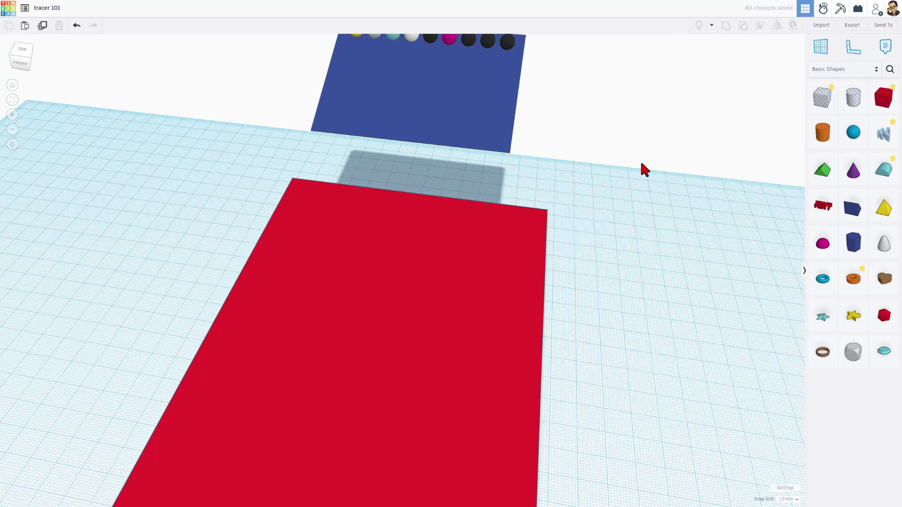
left_click(428, 260)
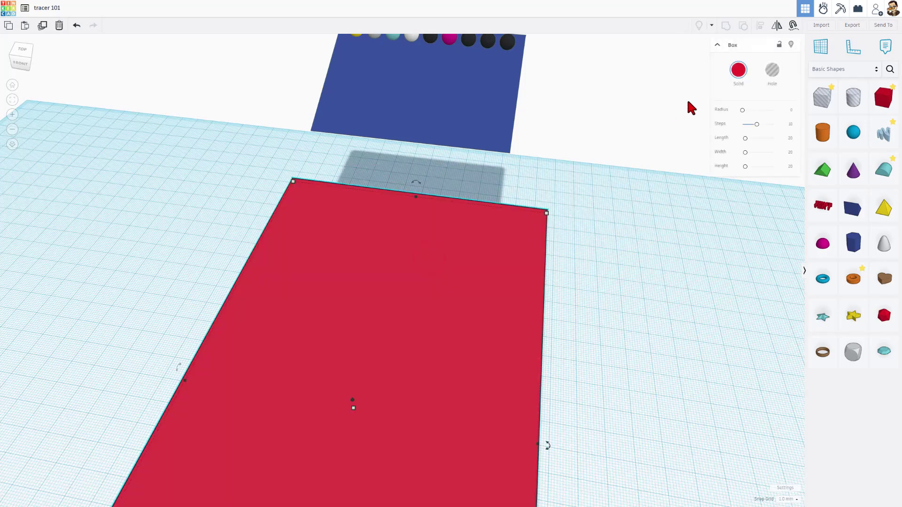
left_click(739, 73)
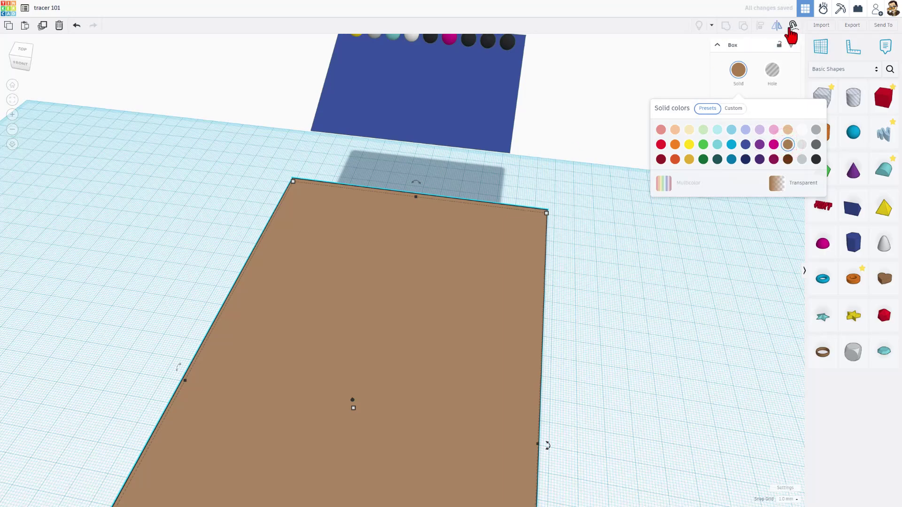
left_click(822, 11)
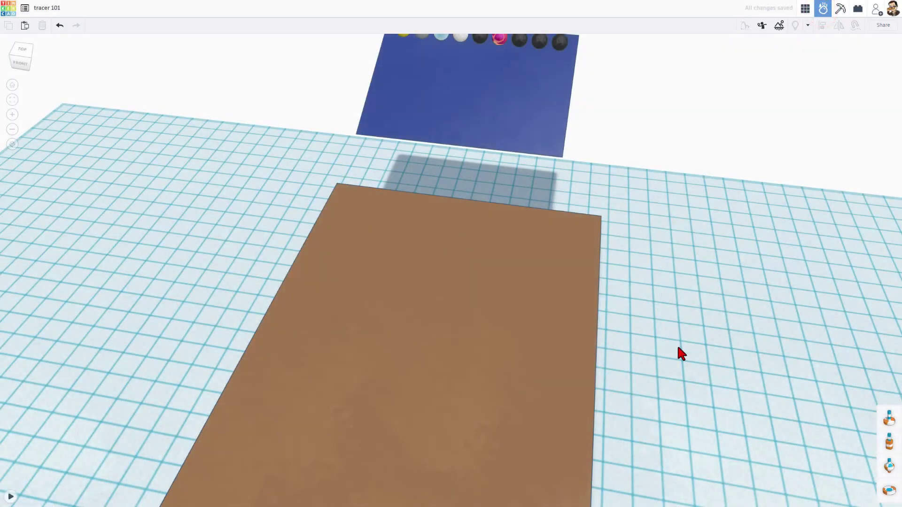
Set the brown landing board's material to Hard wood, then view it alongside the ramp.
right_click_drag(677, 343, 629, 318)
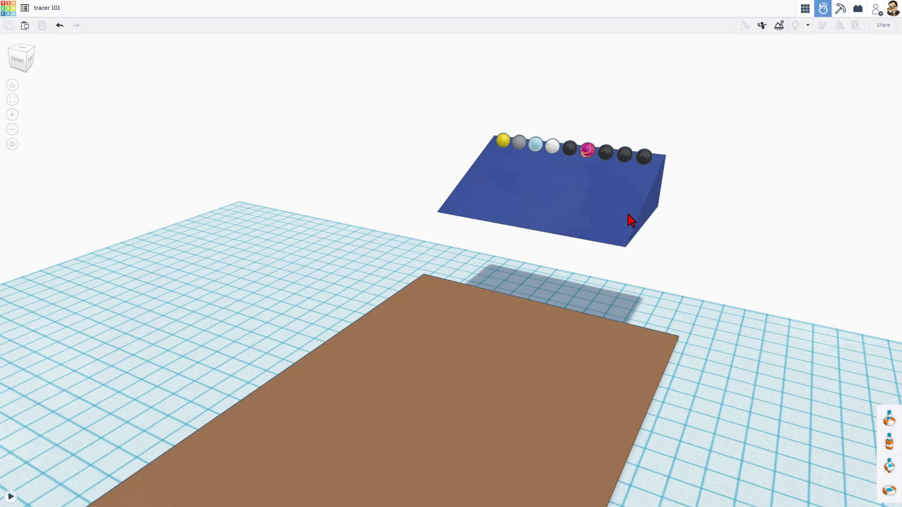
left_click(509, 367)
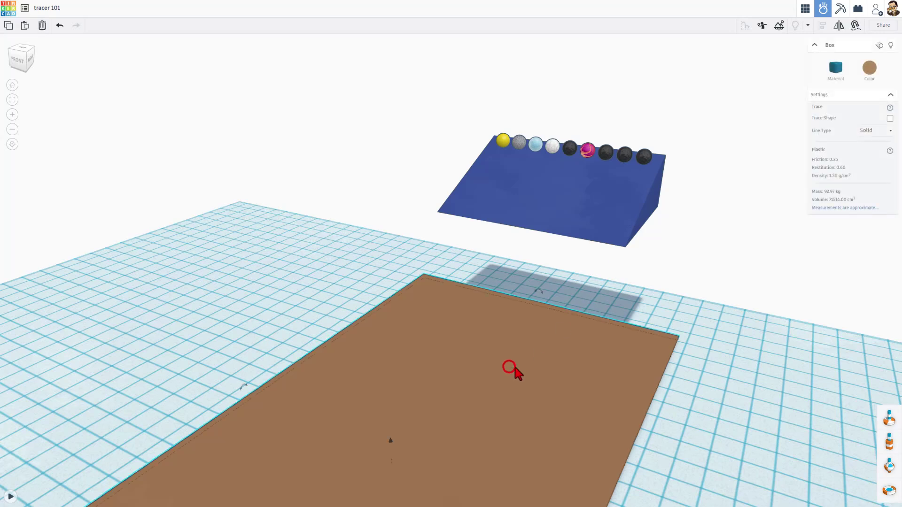
left_click(832, 67)
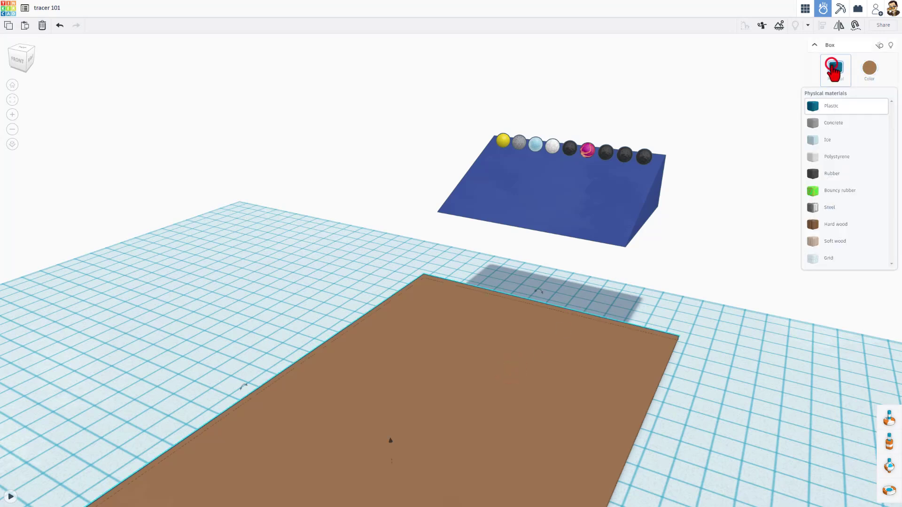
left_click(828, 226)
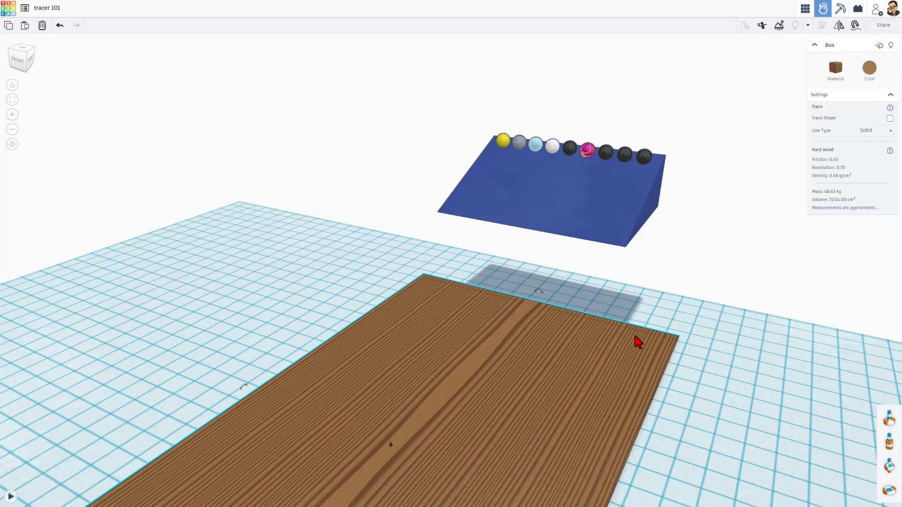
scroll(681, 364, "down", 5)
left_click(636, 371)
right_click_drag(681, 365, 487, 310)
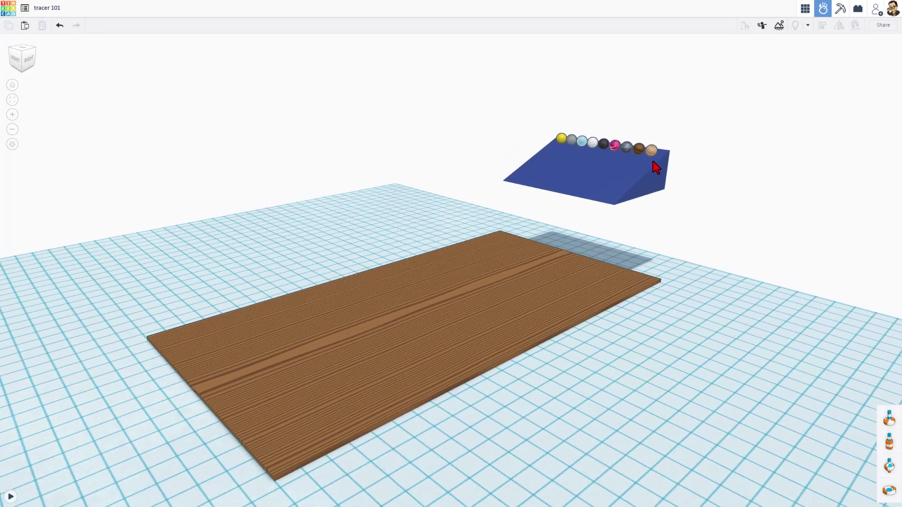
right_click_drag(707, 250, 715, 397)
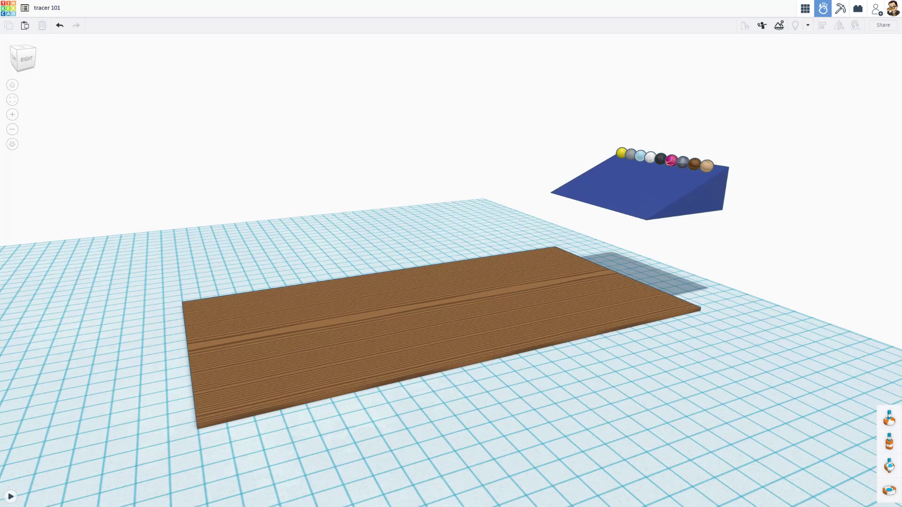
Play the simulation and watch the nine spheres roll down the ramp from above.
left_click(10, 497)
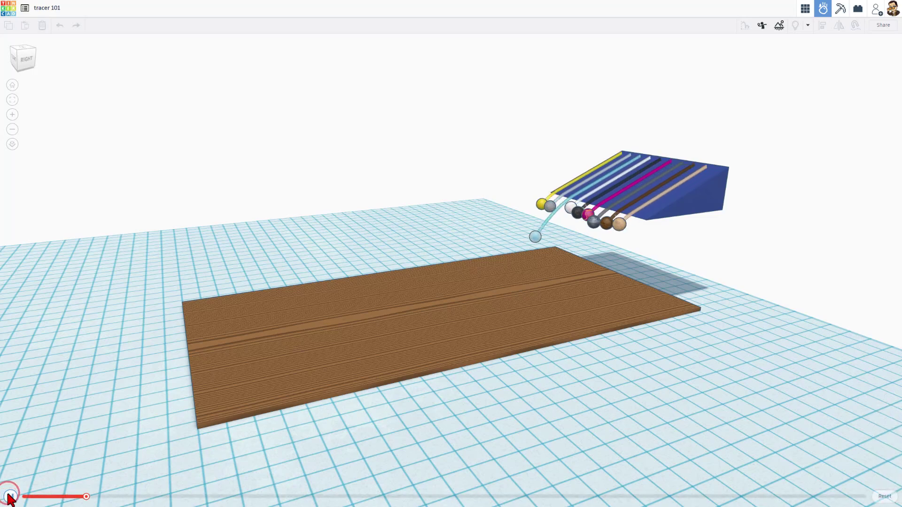
right_click_drag(143, 464, 605, 275)
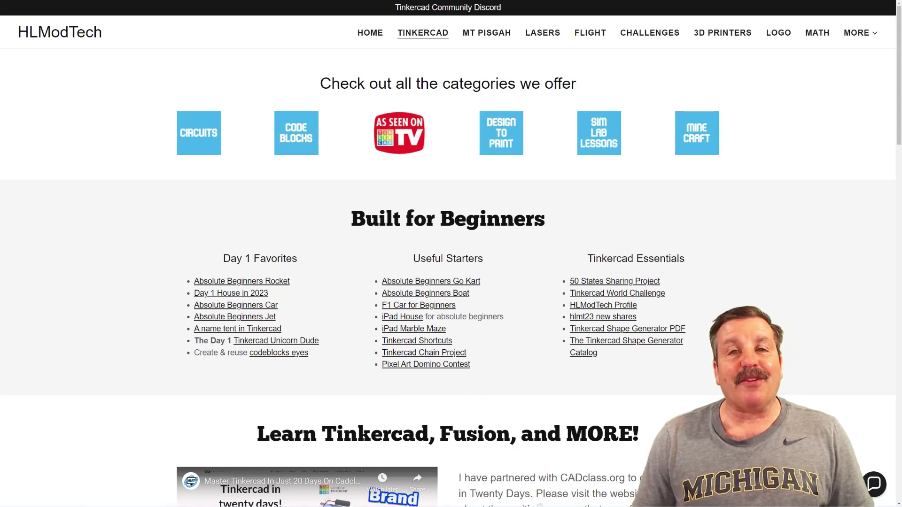
scroll(729, 403, "down", 3)
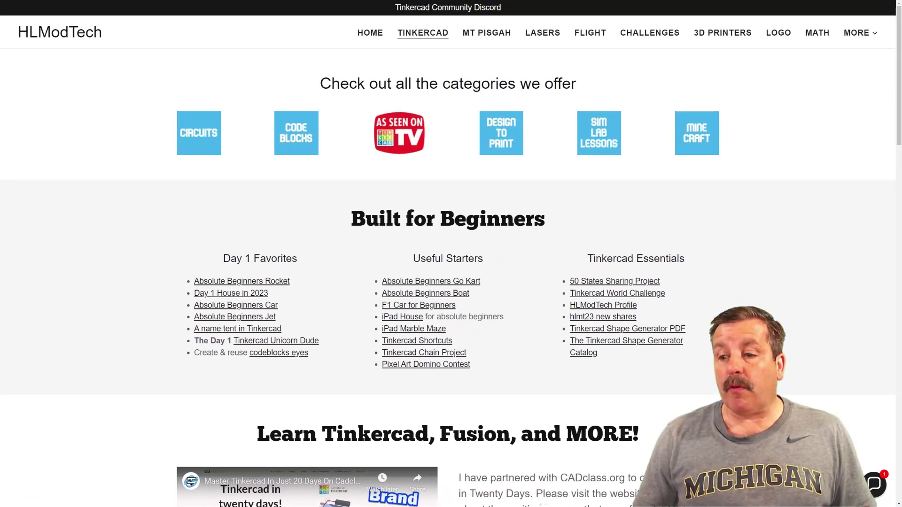
left_click(874, 488)
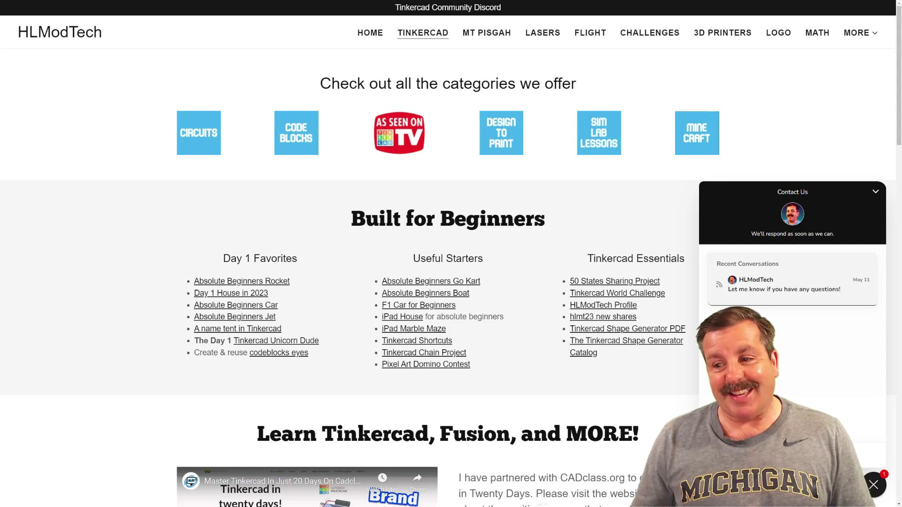
left_click(873, 485)
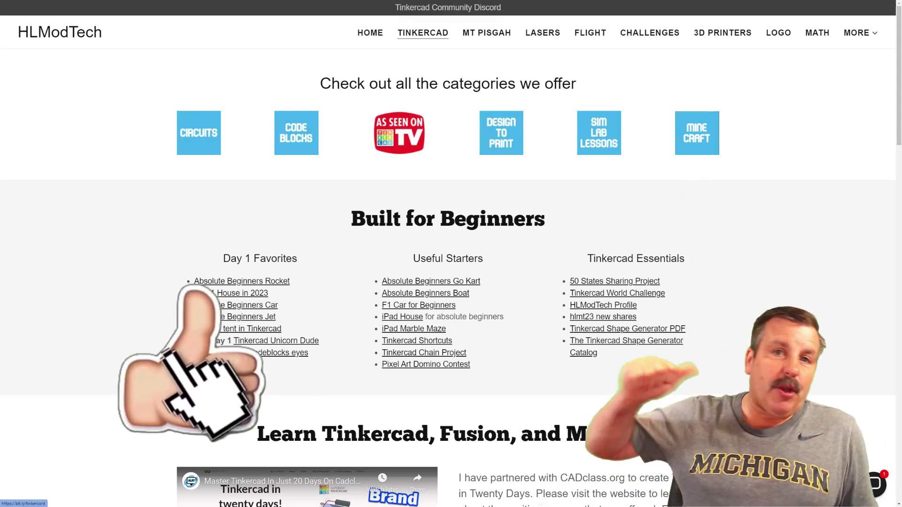